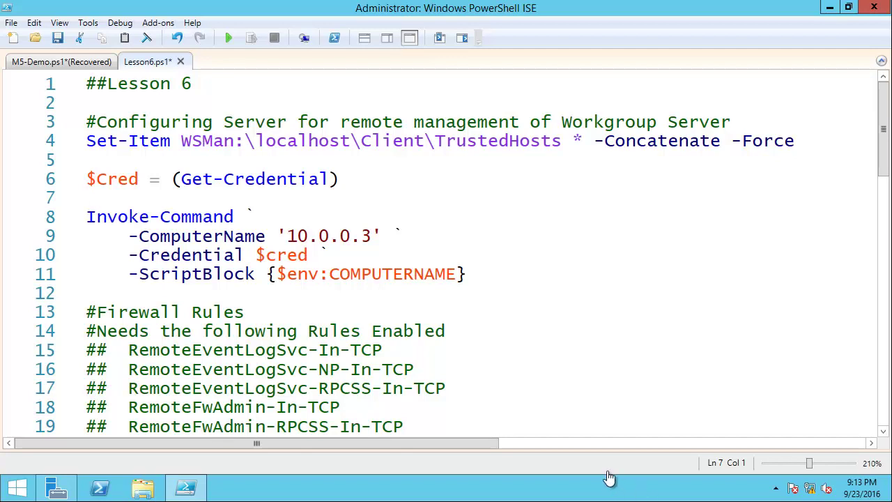
- Restore the Set-Item TrustedHosts line and run it to trust all hosts
left_click_drag(87, 140, 168, 147)
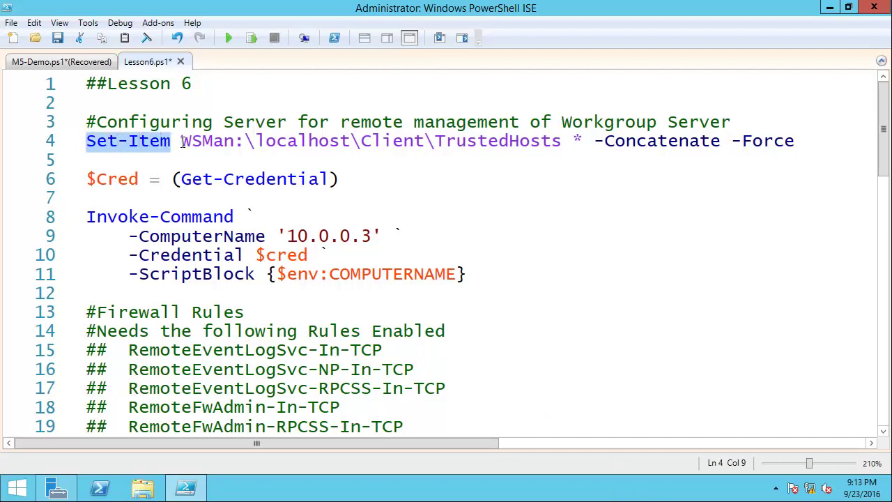
left_click_drag(224, 144, 182, 141)
left_click(183, 136)
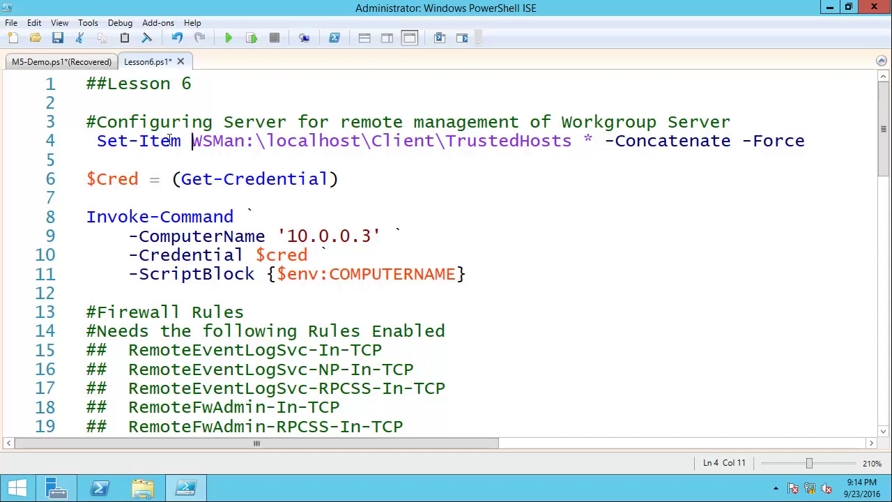
left_click(98, 142)
left_click(252, 39)
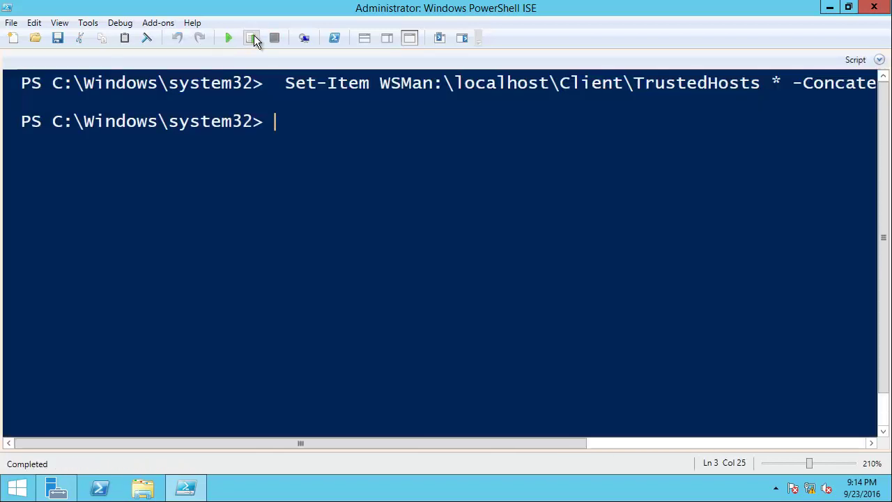
- Run the $Cred = (Get-Credential) line and supply the administrator user name and password
key("ctrl+r")
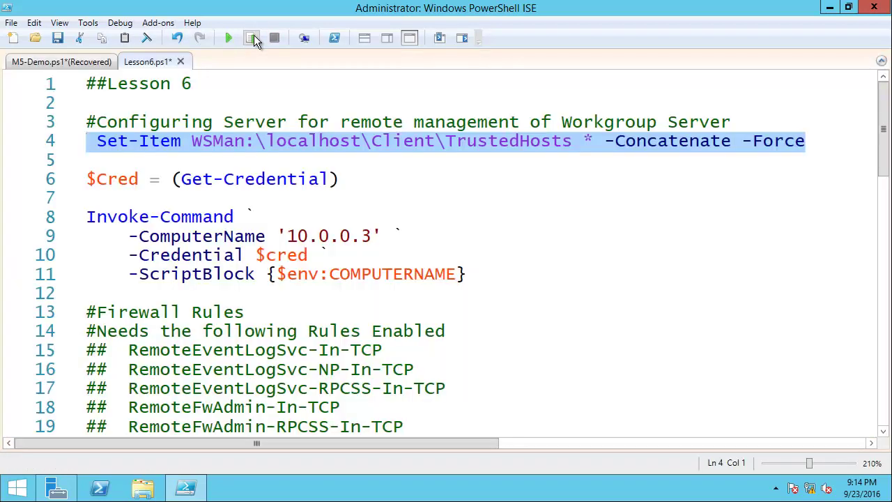
left_click_drag(88, 182, 342, 187)
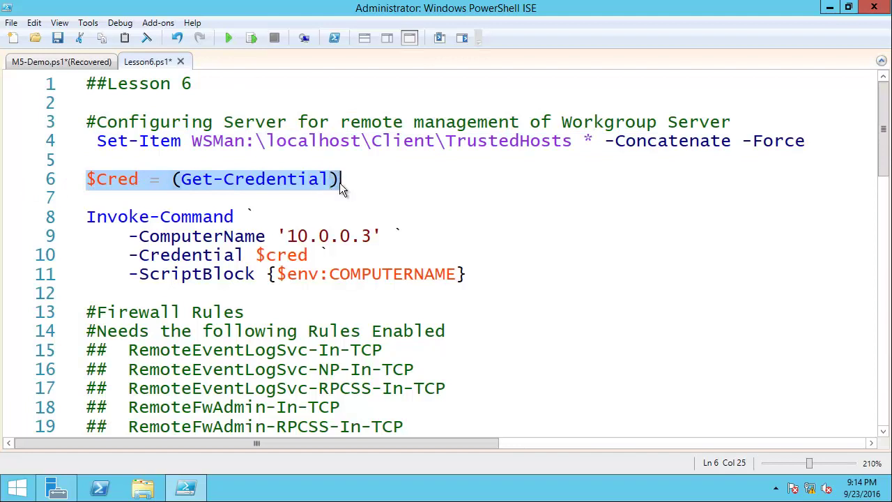
left_click(252, 38)
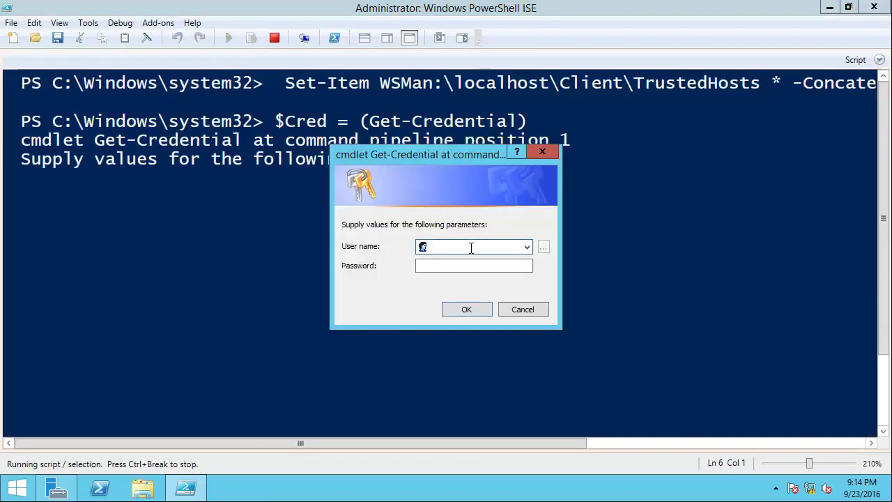
type("administrator")
key("Tab")
type("P@ssw0rd")
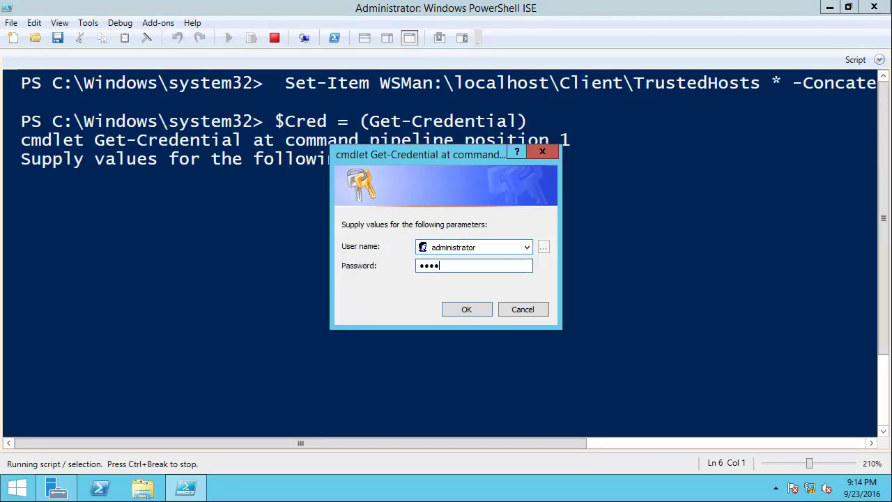
key("Return")
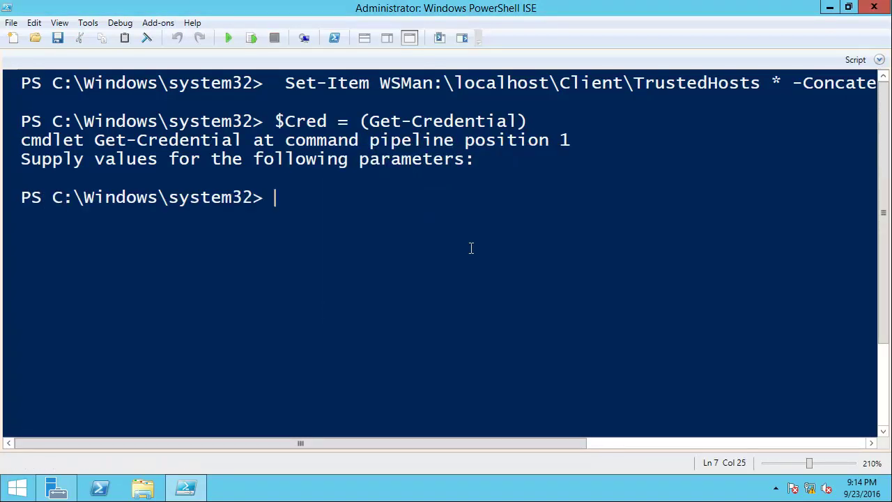
key("ctrl+r")
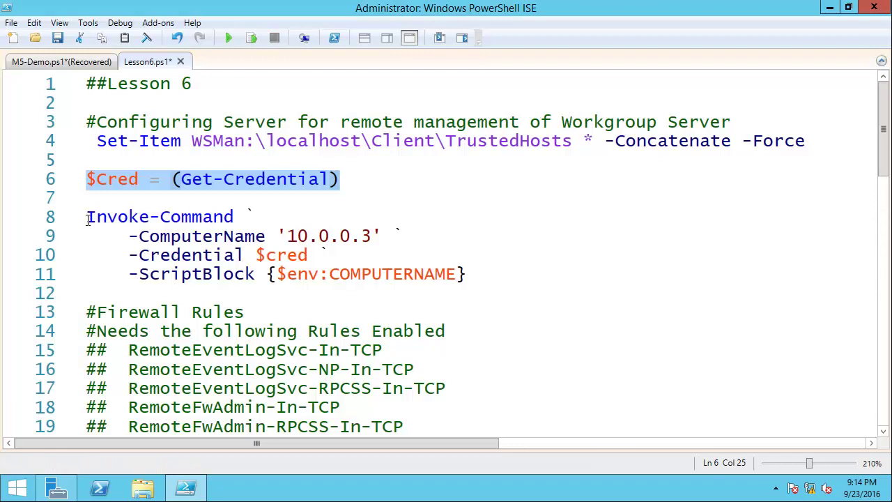
- Run the Invoke-Command block on lines 8–11 against 10.0.0.3, returning WORKGROUP01
left_click(88, 217)
left_click_drag(91, 220, 409, 237)
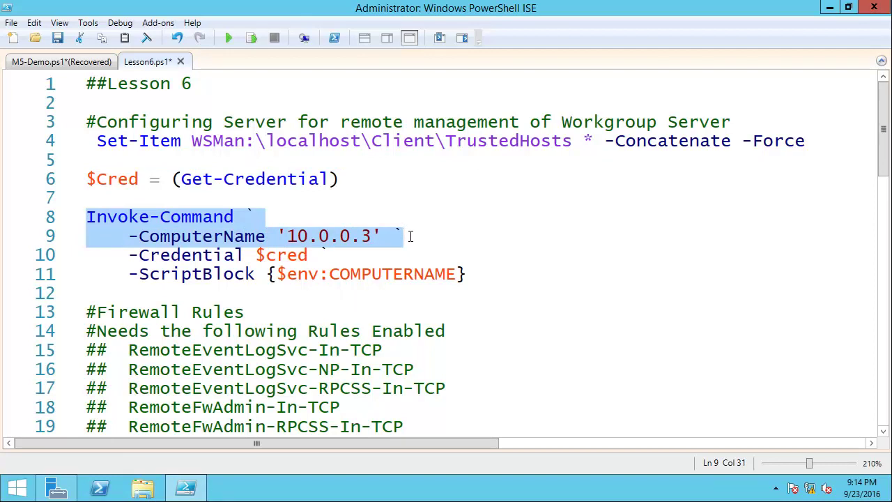
left_click_drag(410, 237, 470, 274)
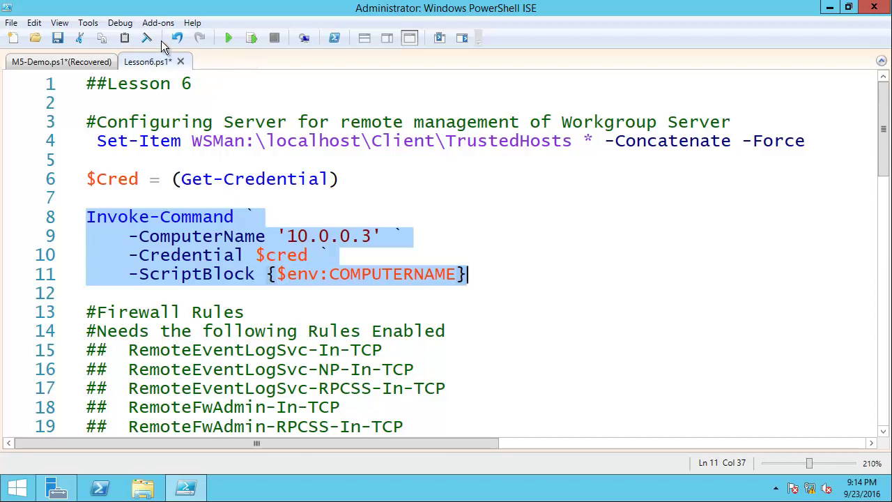
left_click(253, 37)
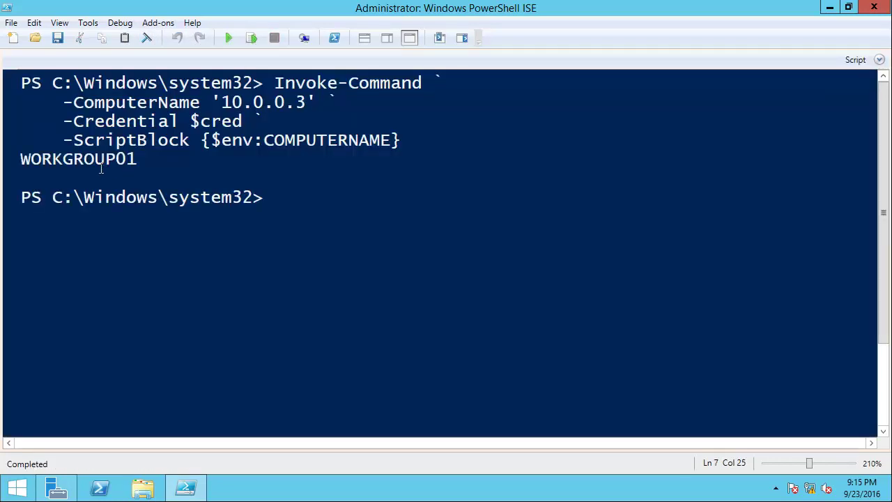
key("ctrl+r")
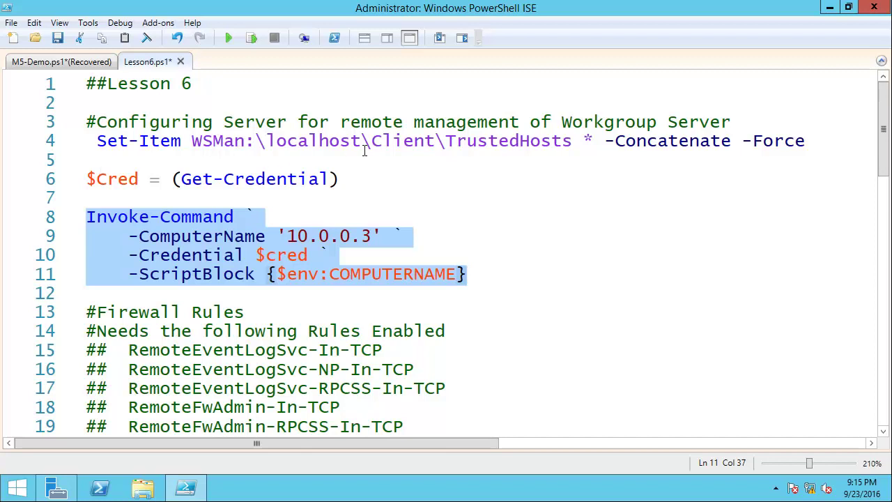
- Minimize PowerShell ISE and show All Servers in Server Manager
left_click(829, 9)
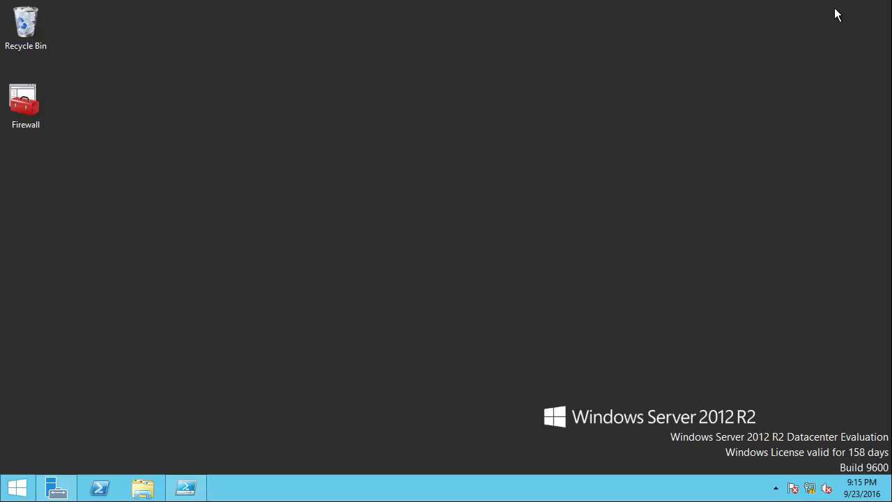
left_click(70, 488)
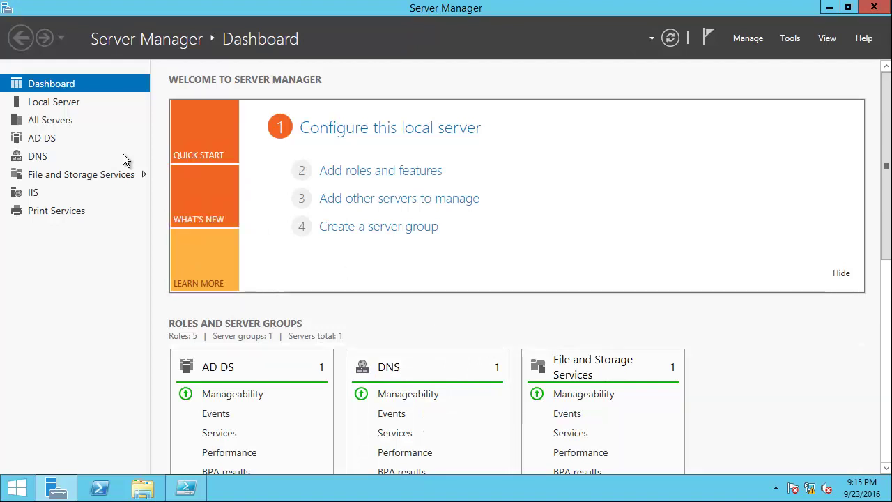
left_click(54, 120)
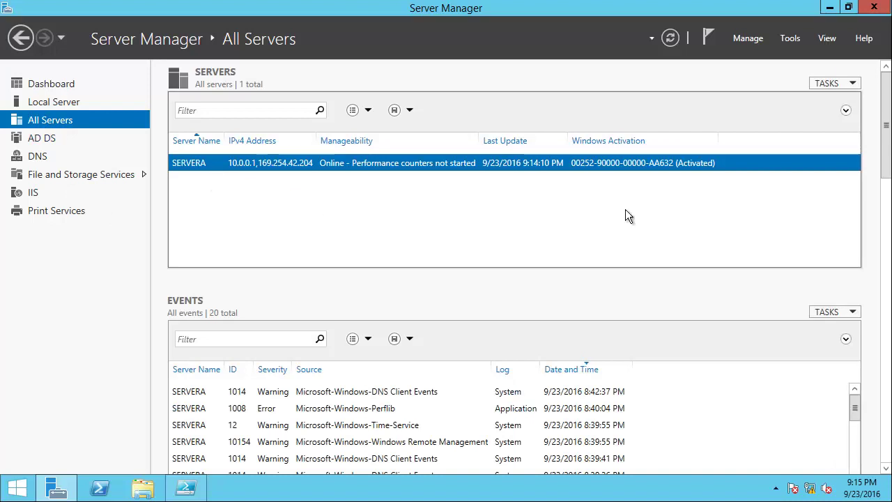
- Add ServerB, found through an Active Directory search, to the managed servers
left_click(750, 37)
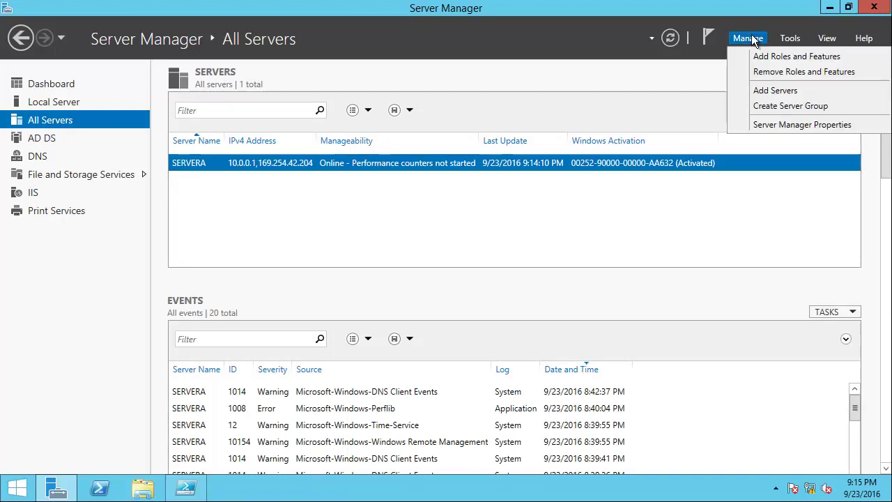
left_click(761, 103)
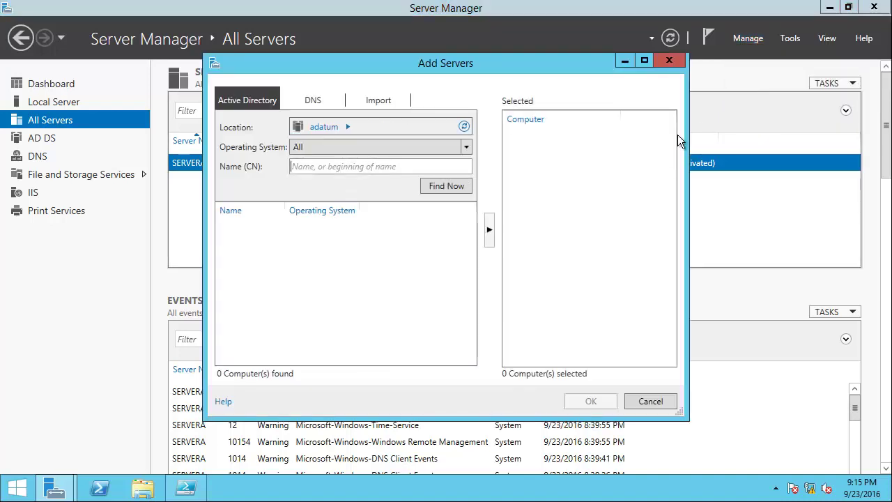
left_click(449, 189)
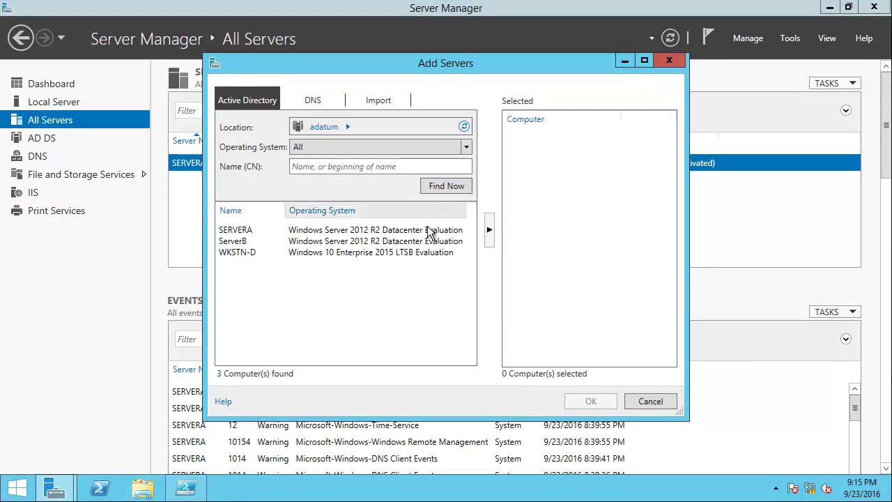
left_click(239, 243)
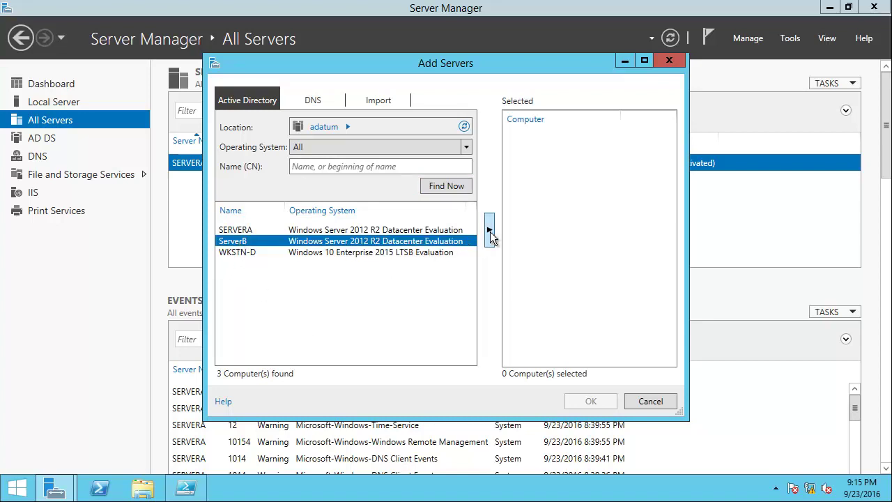
left_click(490, 231)
left_click(592, 402)
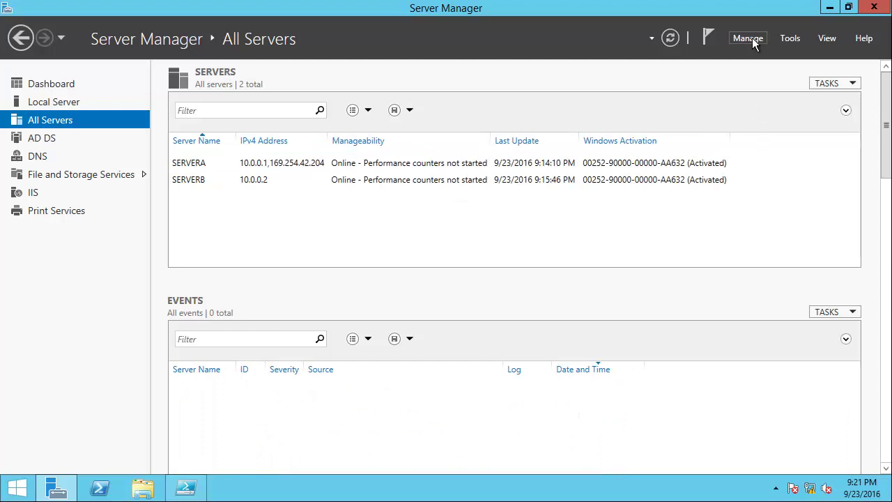
left_click(752, 37)
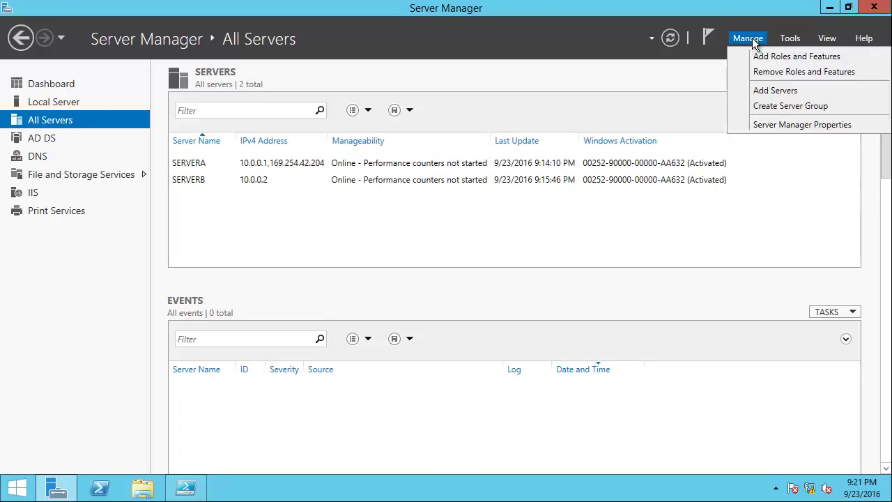
- Add the server at 10.0.0.3 through a DNS search, accepting it despite no DNS entry
left_click(760, 91)
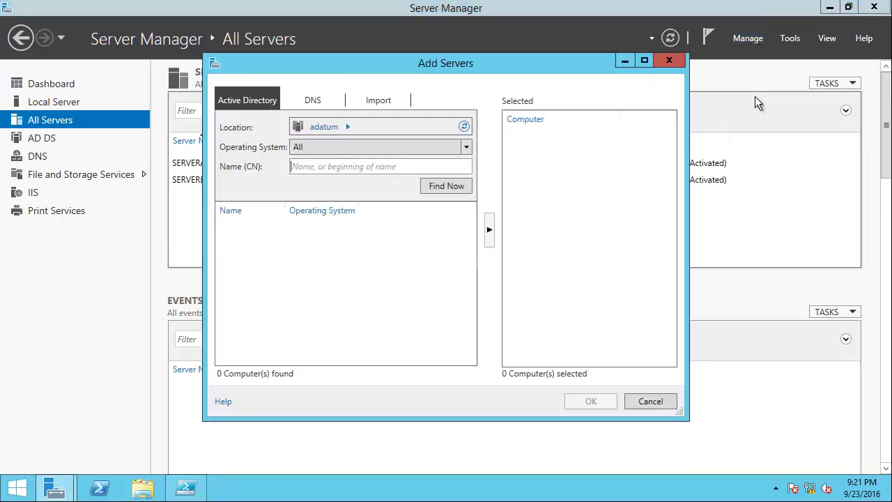
left_click(339, 105)
left_click(342, 125)
type("10.0.03")
key("BackSpace")
type("3")
key("Return")
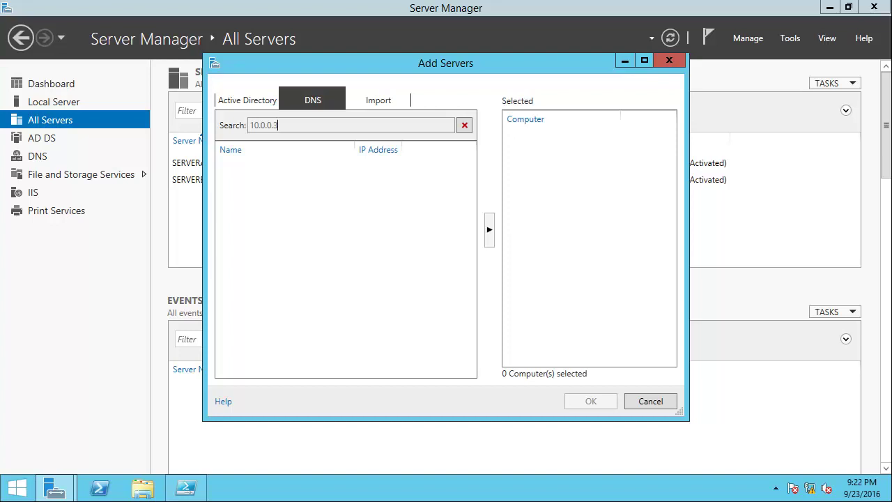
key("Return")
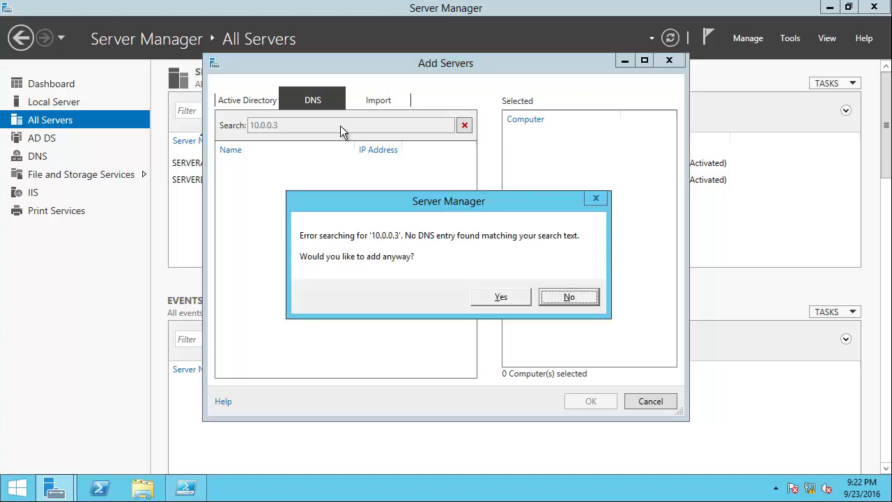
left_click(509, 297)
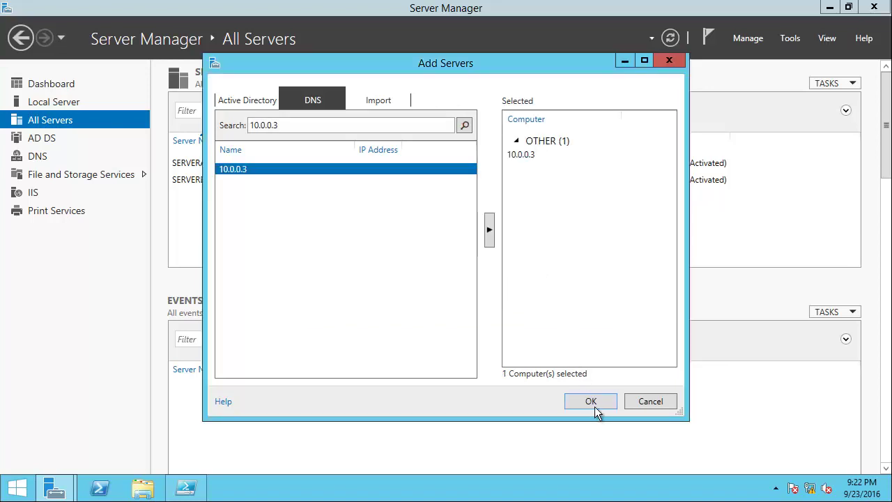
left_click(596, 401)
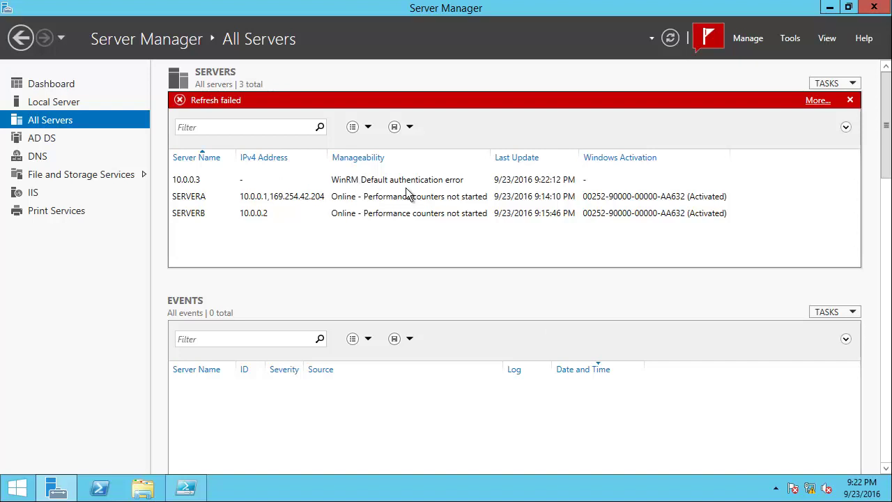
- Dismiss the Refresh failed banner and choose Manage As for the 10.0.0.3 server
left_click(850, 100)
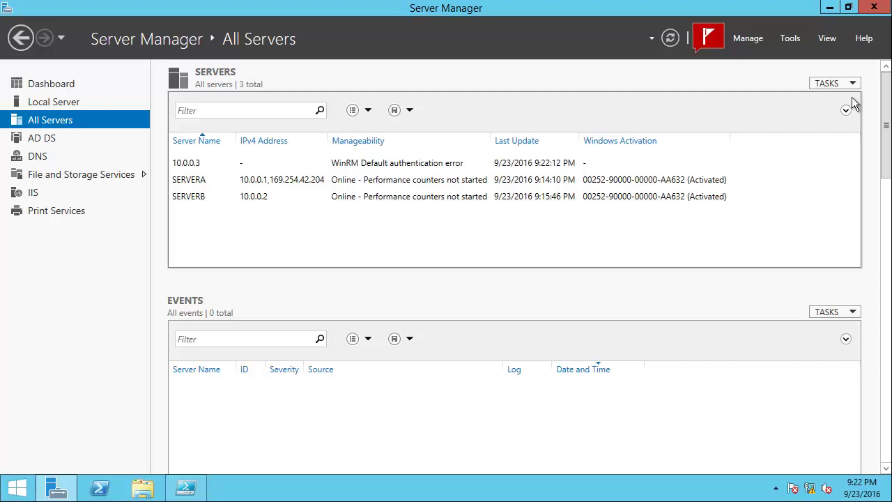
left_click(200, 164)
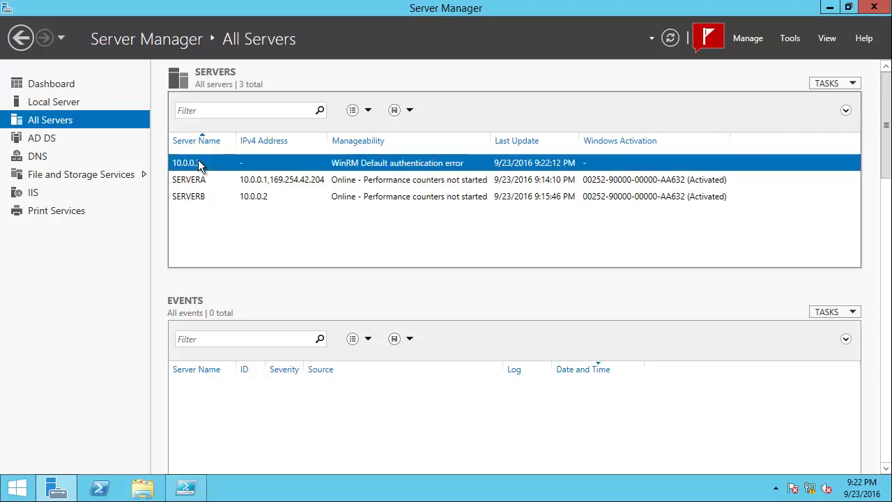
right_click(200, 164)
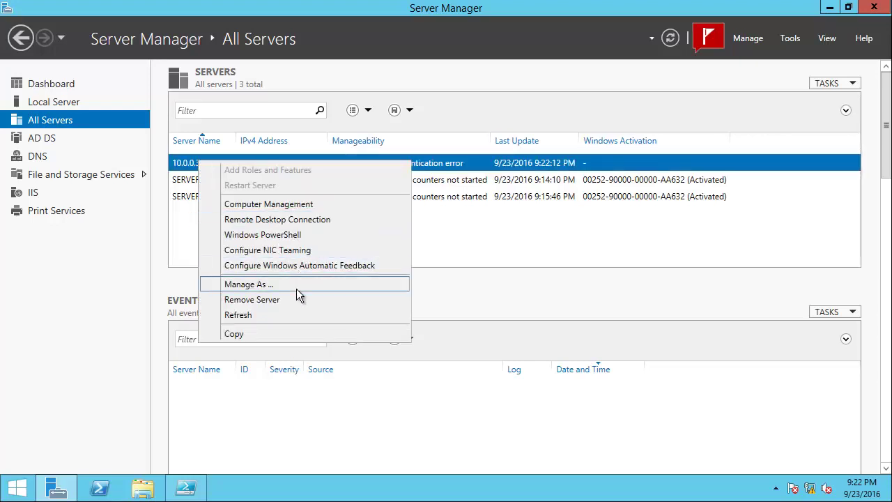
left_click(296, 289)
- Enter the WORKGROUP01 administrator account and password with Remember my credentials, then return to PowerShell ISE
type("workgroup")
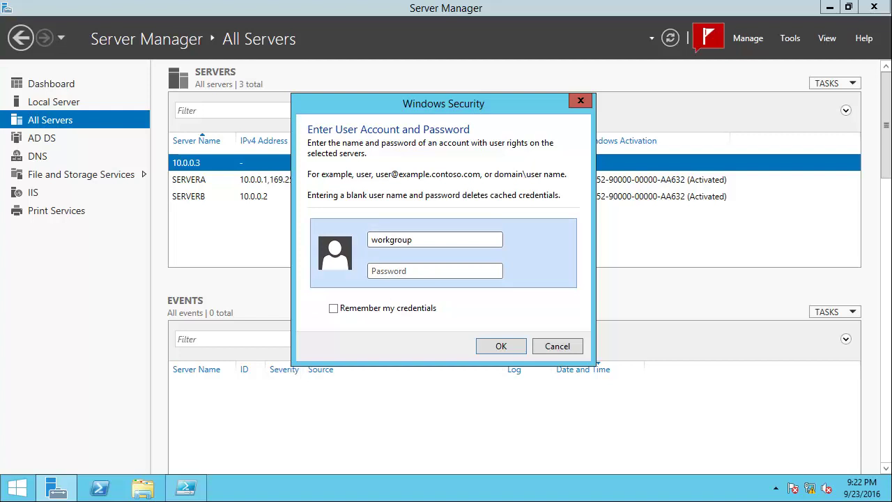
type("01\\administrator")
key("Tab")
type("Pa$$w0rd")
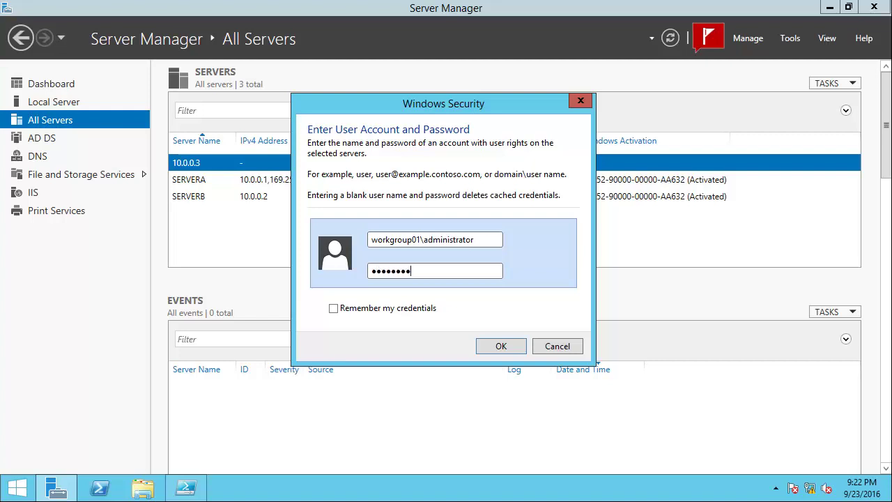
left_click(369, 310)
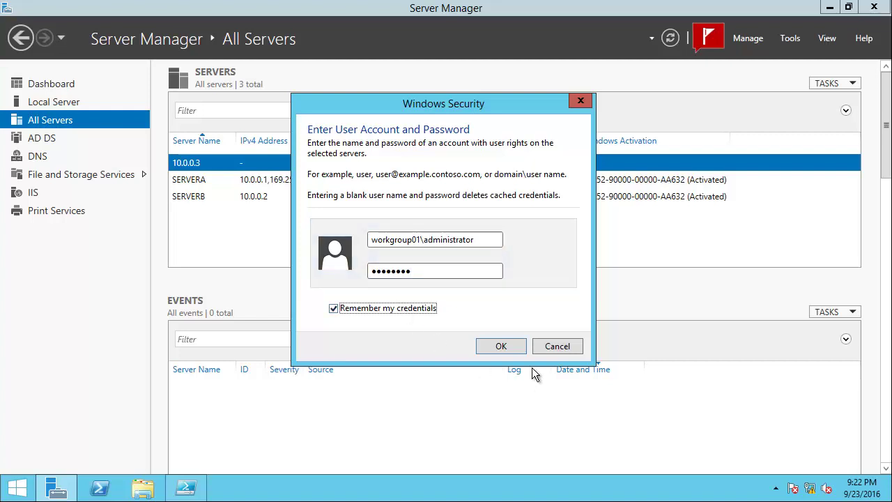
left_click(496, 352)
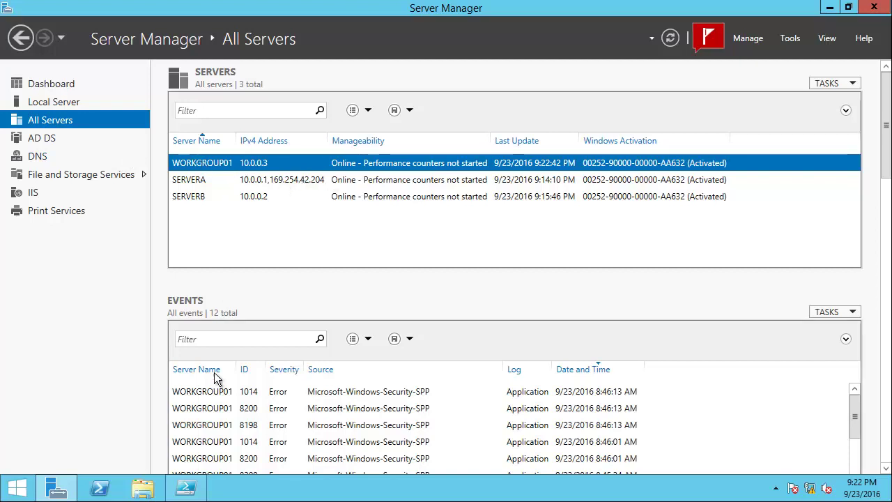
left_click(185, 488)
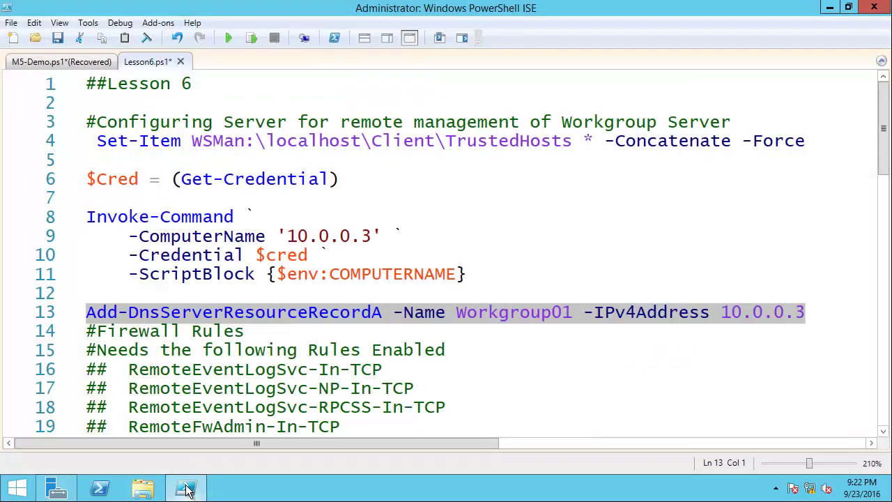
- Select the Add-DnsServerResourceRecordA line for Workgroup01 at 10.0.0.3, then minimize the ISE
left_click(87, 312)
left_click(507, 288)
left_click_drag(507, 288, 819, 319)
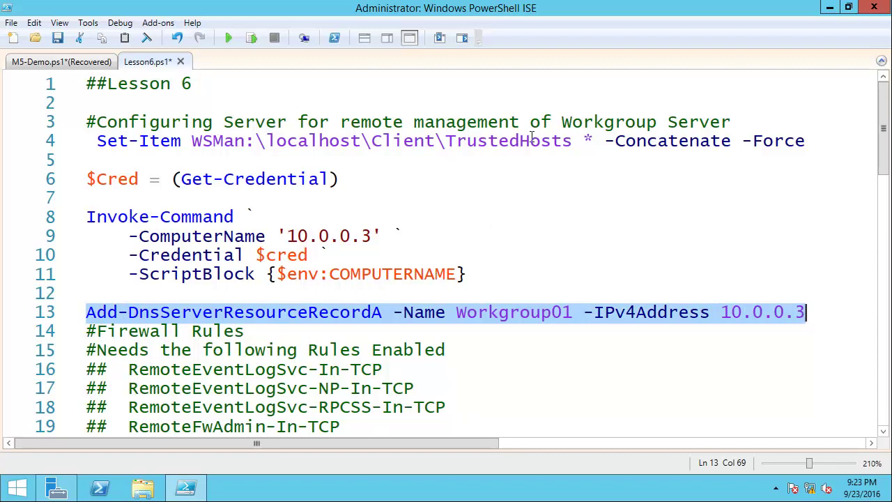
left_click(830, 7)
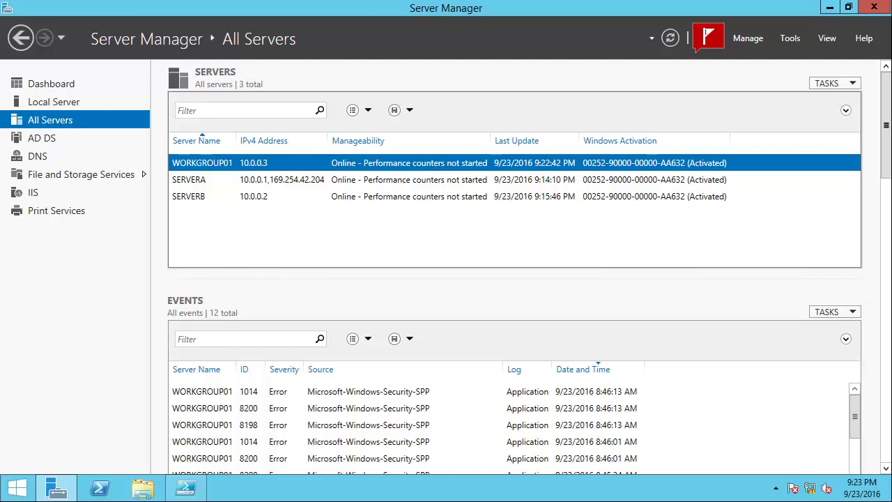
mouse_move(887, 156)
left_mouse_down()
mouse_move(882, 352)
mouse_move(887, 168)
left_mouse_up()
left_click(854, 207)
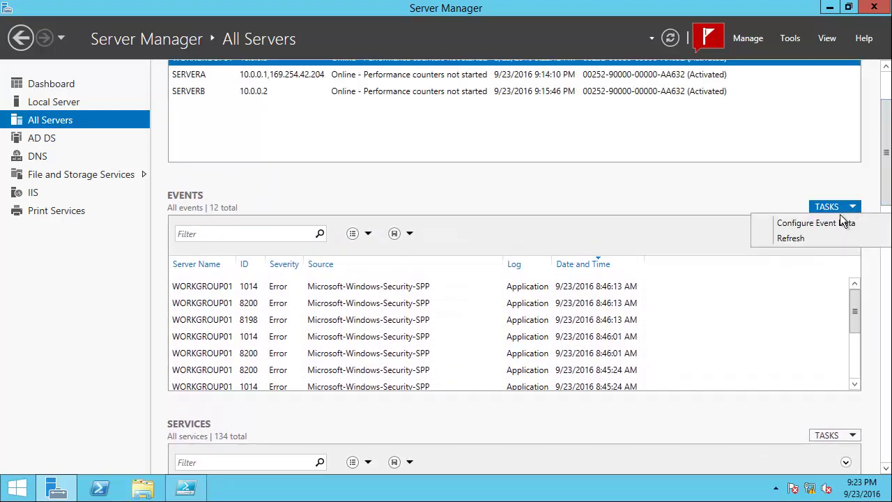
left_click(827, 223)
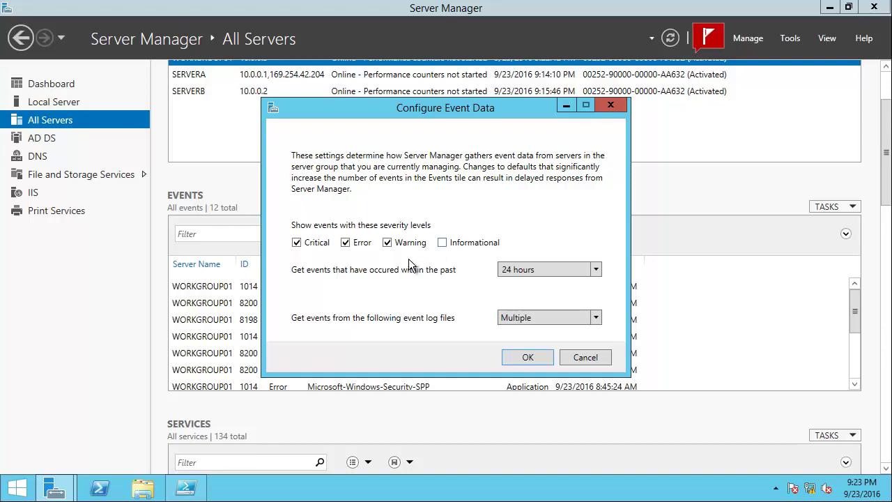
left_click(533, 359)
left_click_drag(886, 181, 886, 122)
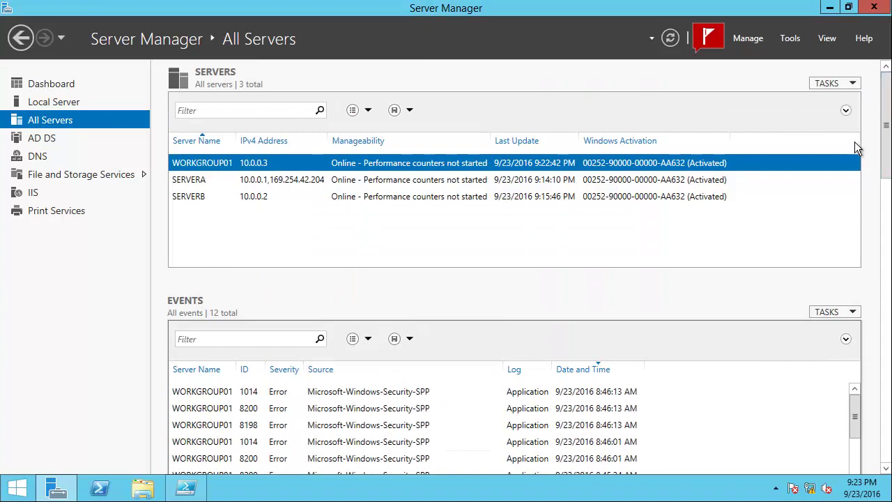
- Show the context menu for the WORKGROUP01 row in the Servers list
right_click(205, 163)
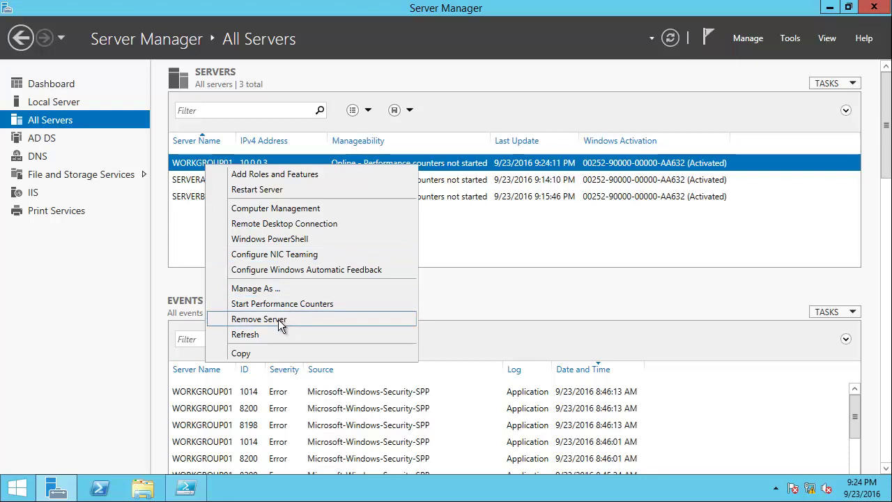
- Close the WORKGROUP01 context menu without removing the server
left_click(498, 293)
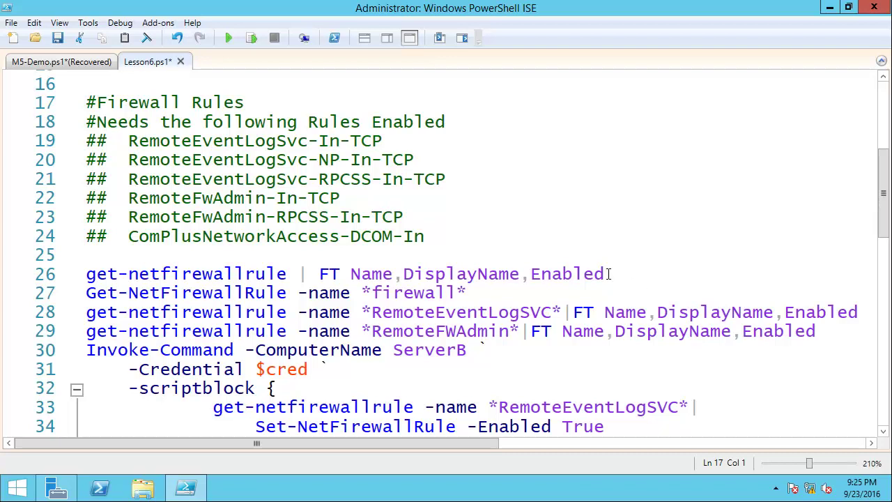
- List all firewall rules from line 26, then run line 27 for the RemoteEventLogSvc rules
left_click(608, 274)
left_click_drag(86, 281, 618, 265)
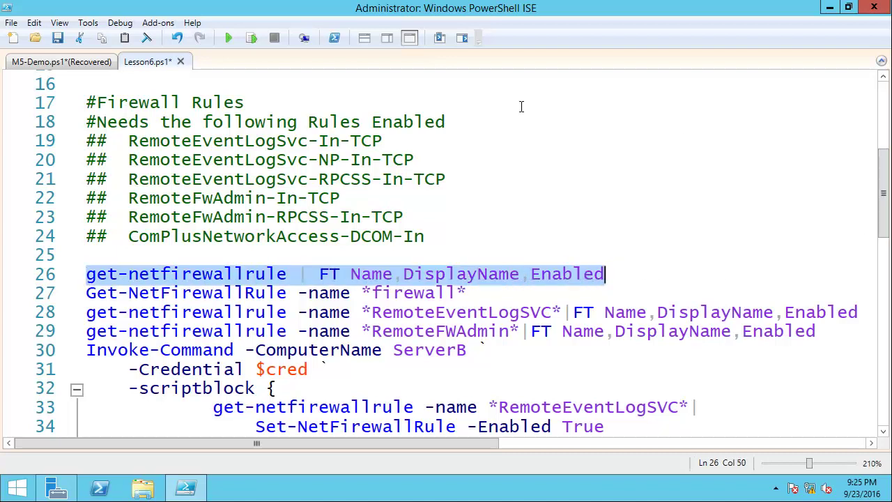
left_click(251, 38)
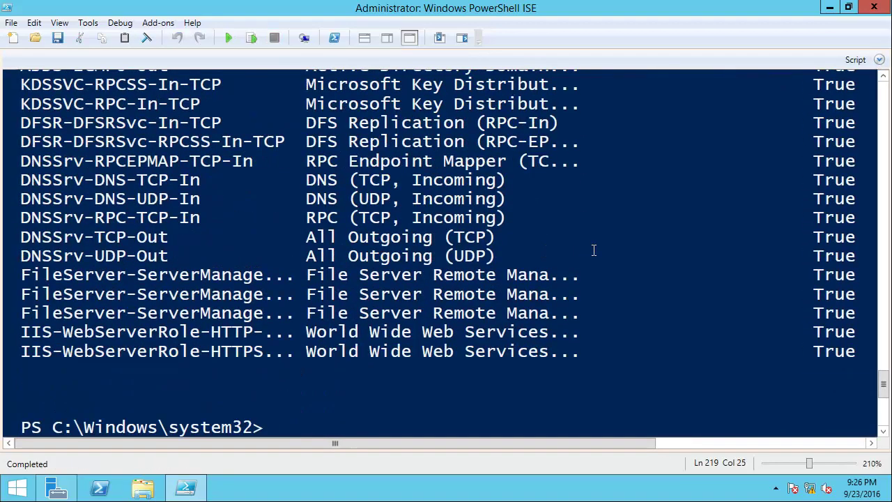
scroll(593, 250, "up", 20)
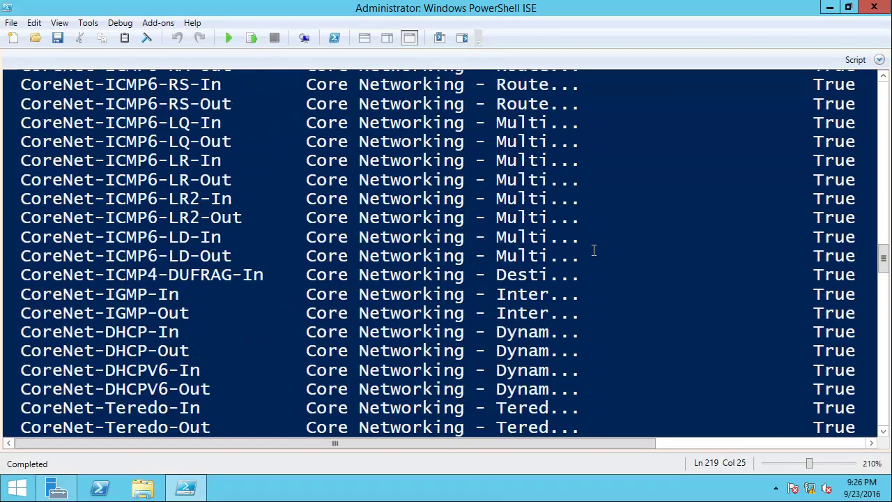
scroll(594, 250, "up", 20)
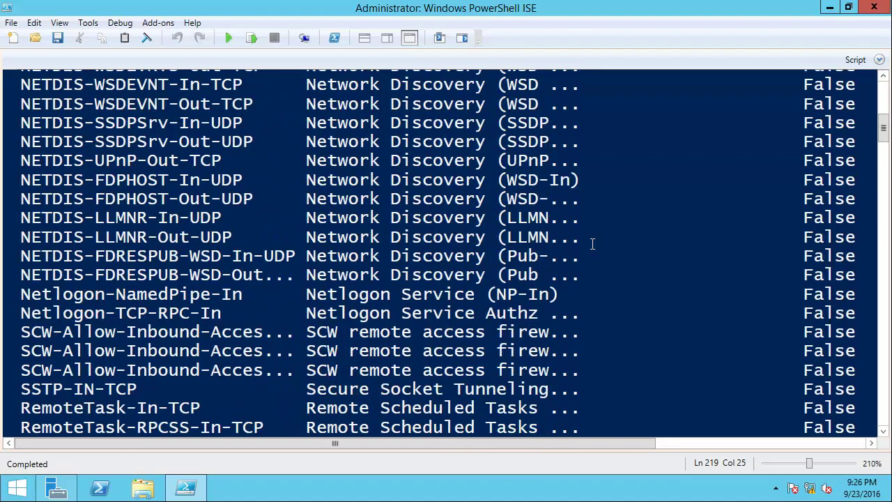
key("ctrl+r")
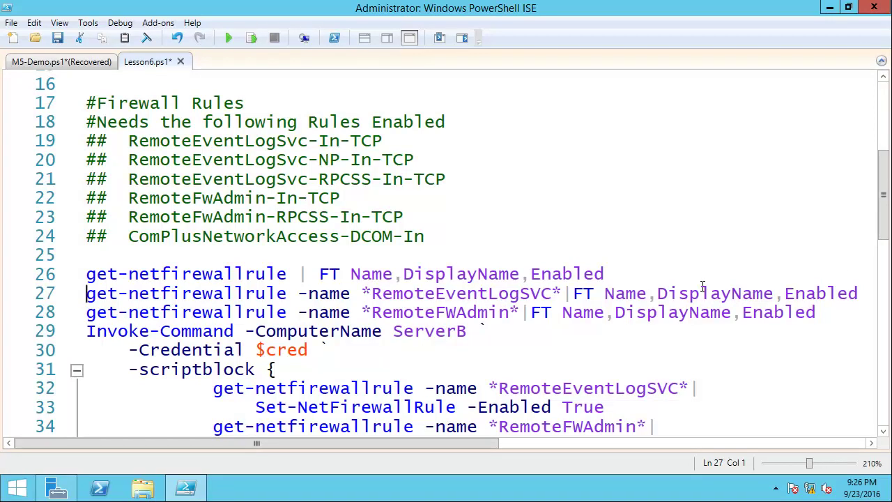
left_click(250, 39)
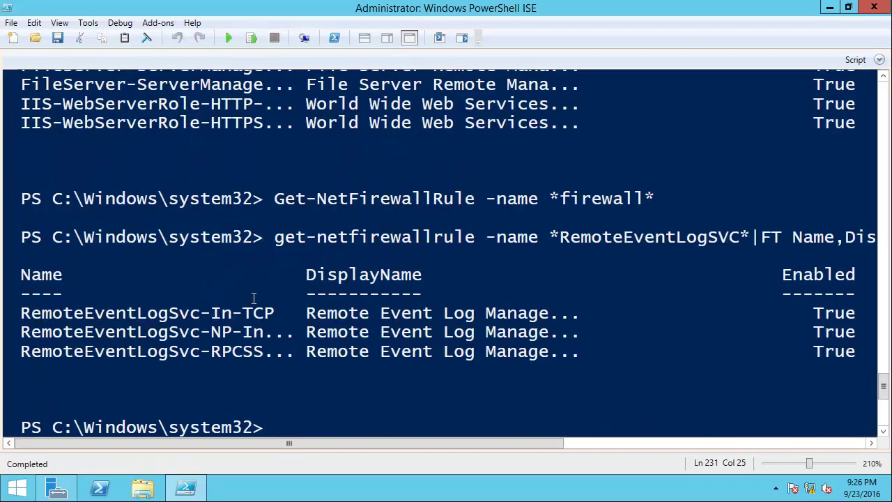
- Run line 28 to list the RemoteFwAdmin rules, then select the Invoke-Command and credential lines
key("ctrl+i")
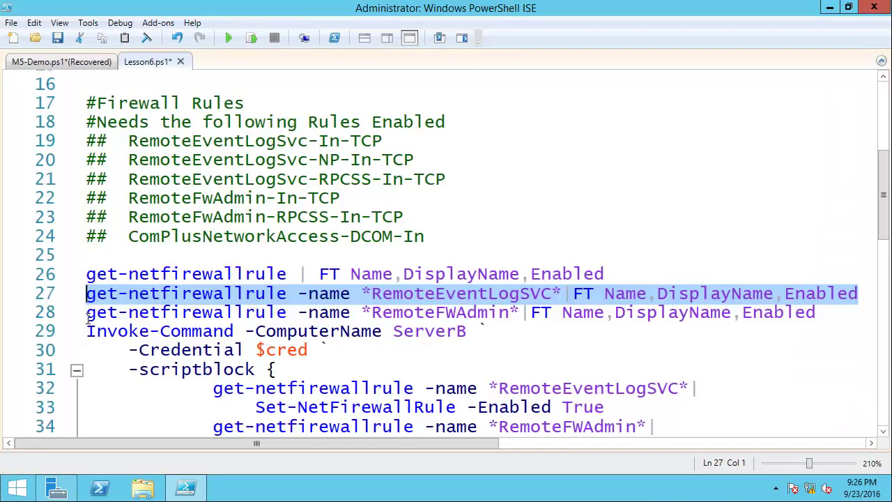
left_click(88, 317)
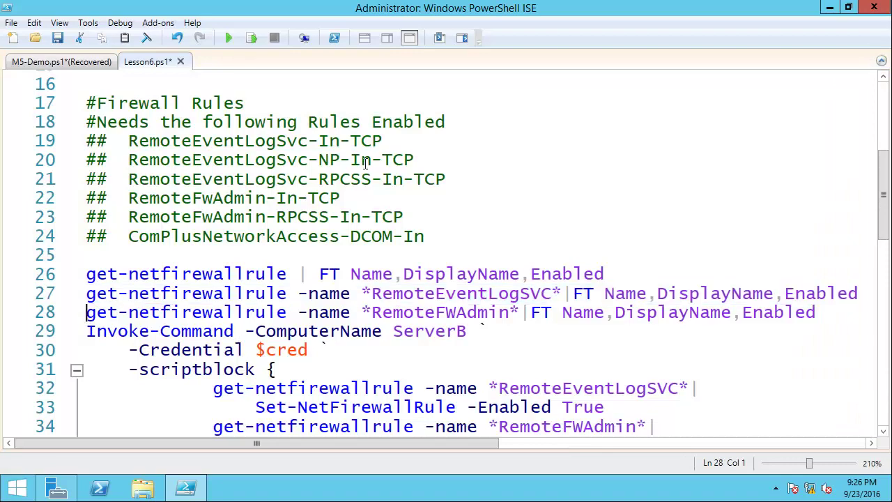
left_click(253, 38)
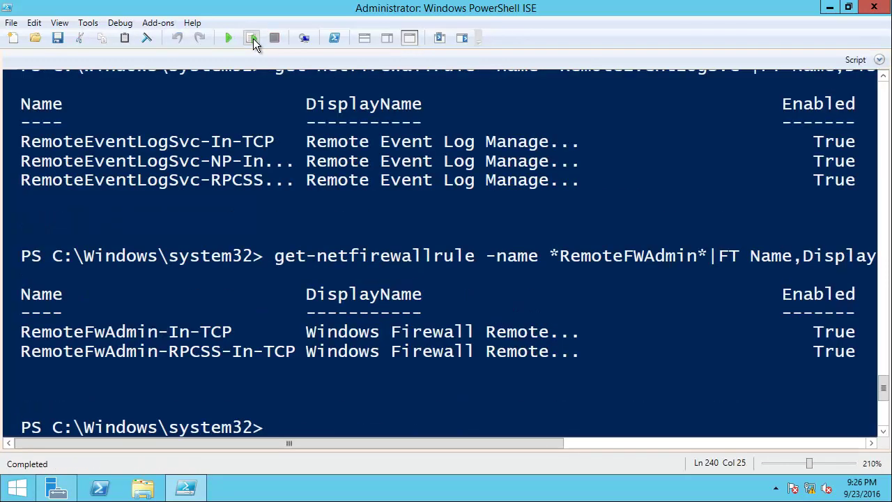
key("ctrl+i")
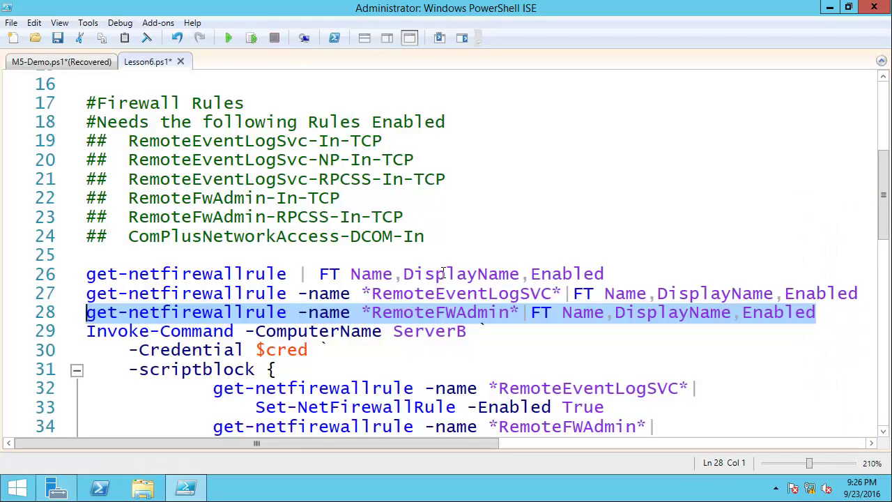
scroll(443, 274, "down", 3)
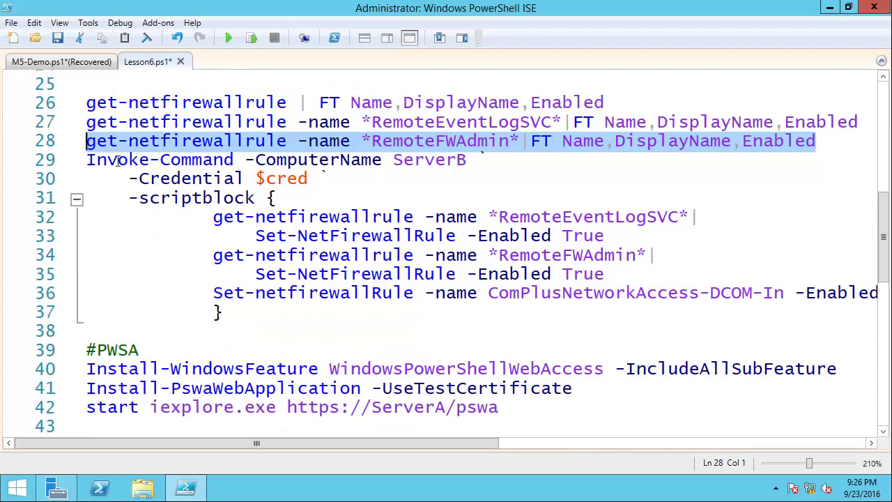
left_click_drag(85, 159, 483, 182)
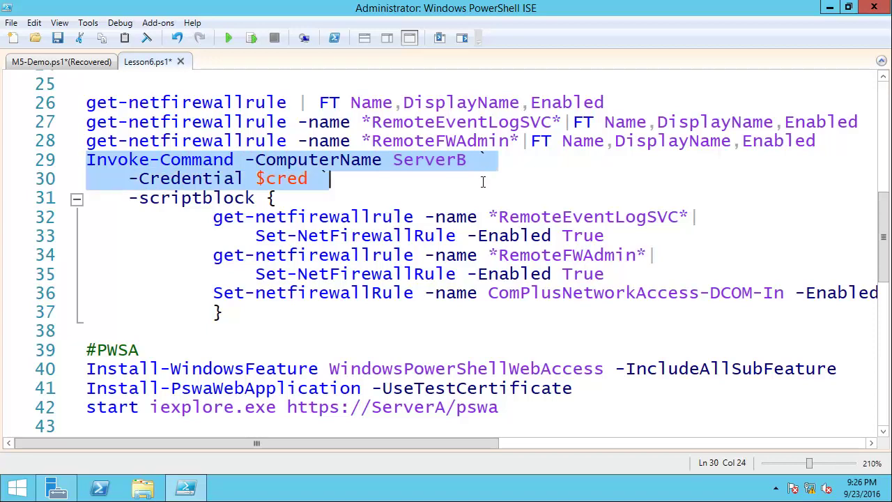
- Insert the line $cred = (Get-Credential) directly above the Invoke-Command line
scroll(507, 181, "up", 1)
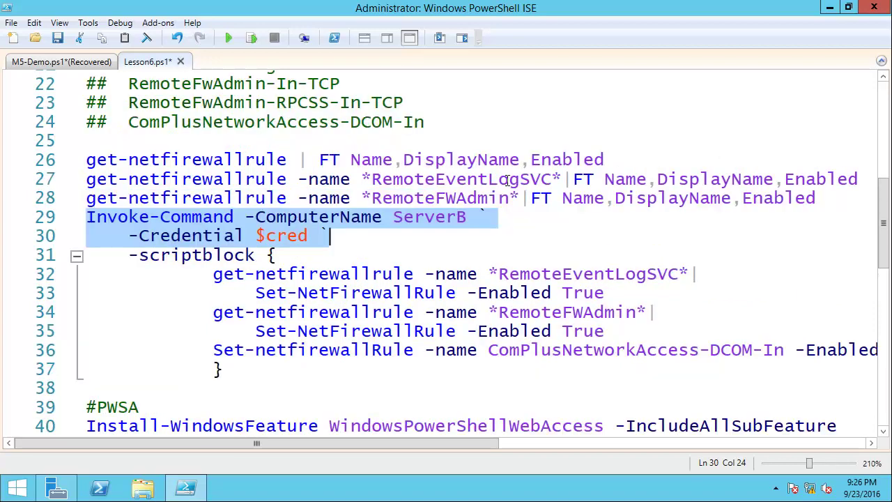
scroll(507, 180, "down", 1)
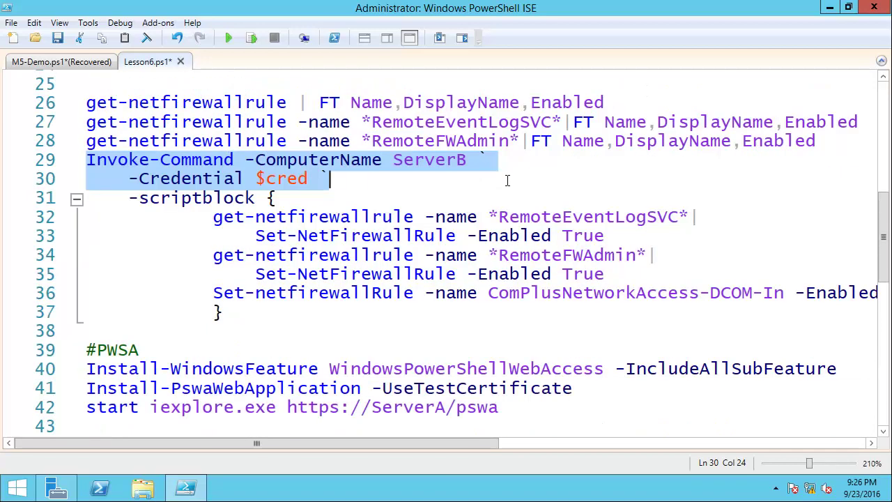
left_click(90, 160)
key("Home")
key("Return")
key("Up")
type("$")
key("BackSpace")
type("$cr")
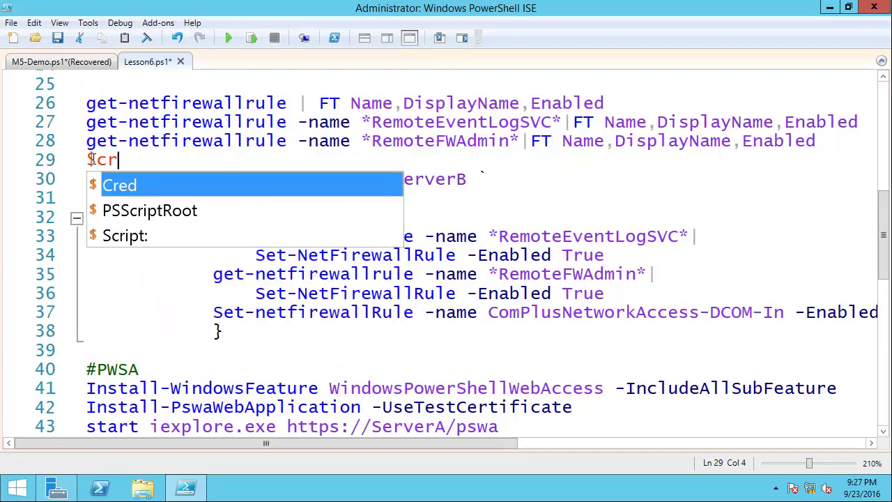
type("ed ")
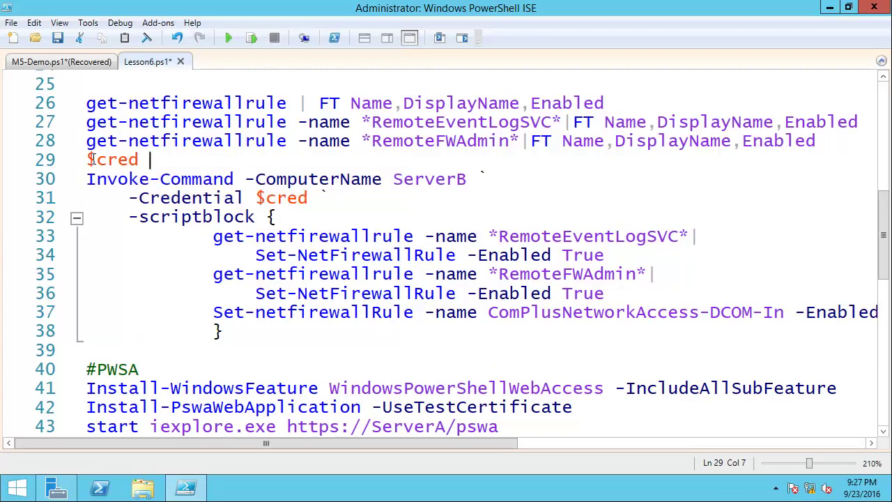
type("= (Get-G")
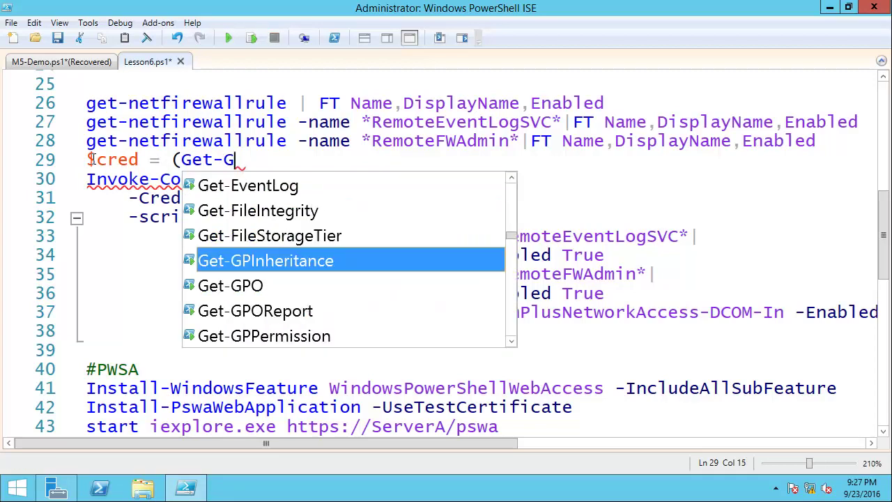
key("BackSpace")
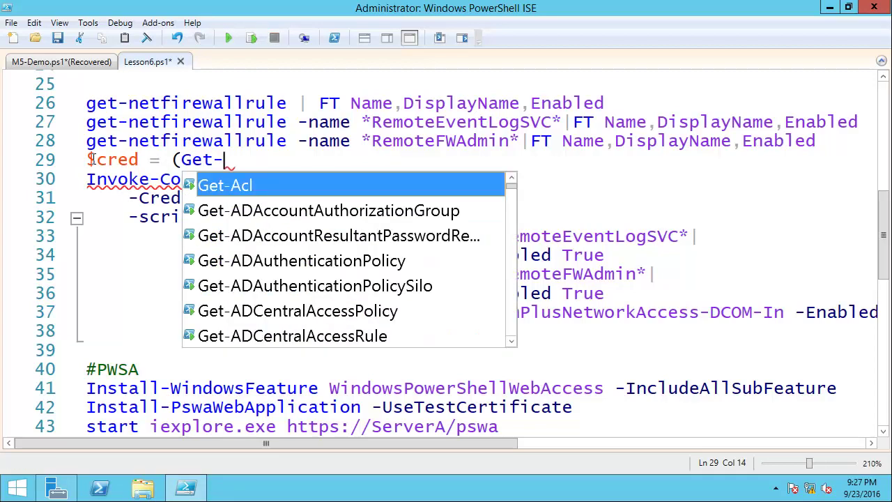
type("cred")
key("Tab")
type(")")
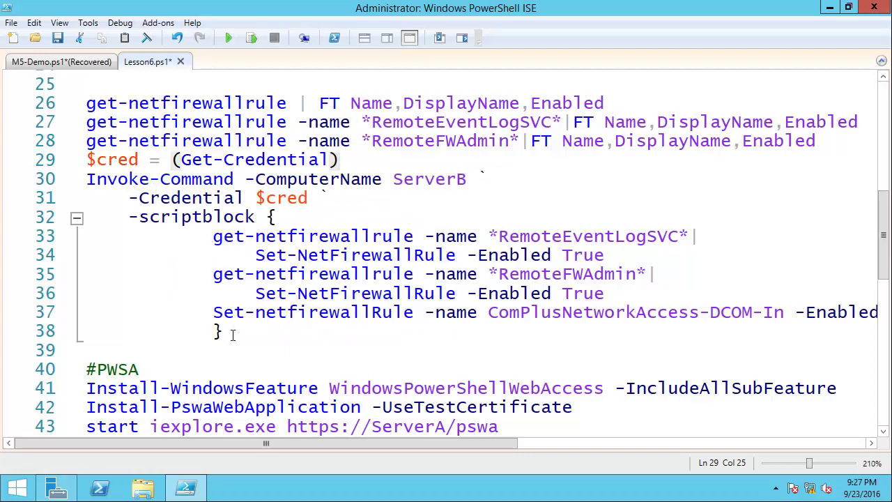
- Review the RemoteEventLogSVC and ComPlusNetworkAccess-DCOM-In rule lines, then select lines 29–38
left_click_drag(215, 239, 688, 241)
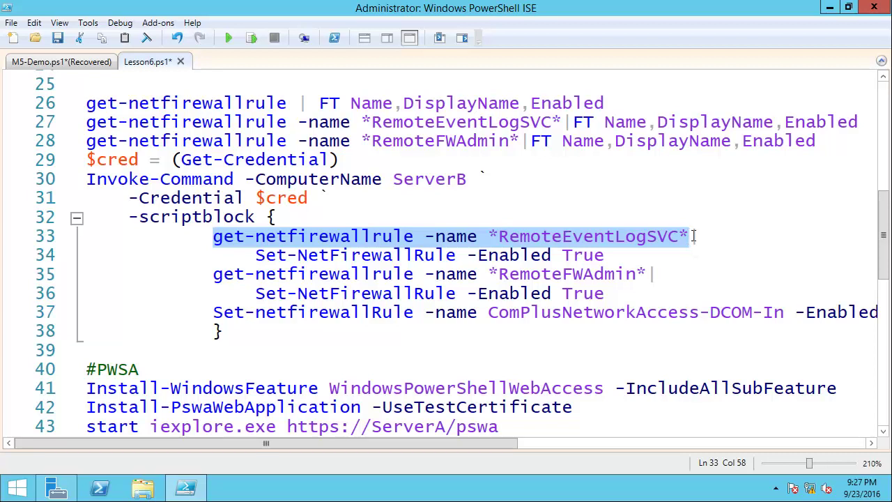
left_click_drag(255, 255, 610, 256)
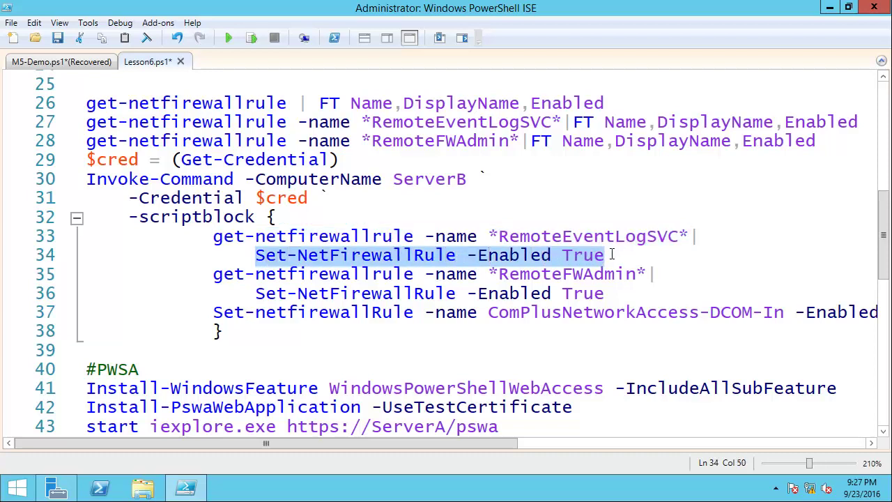
left_click(611, 255)
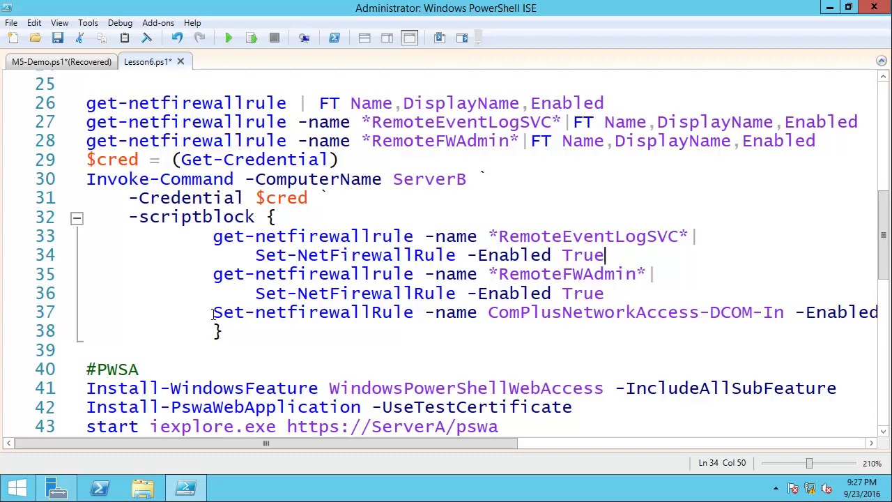
left_click_drag(213, 313, 416, 313)
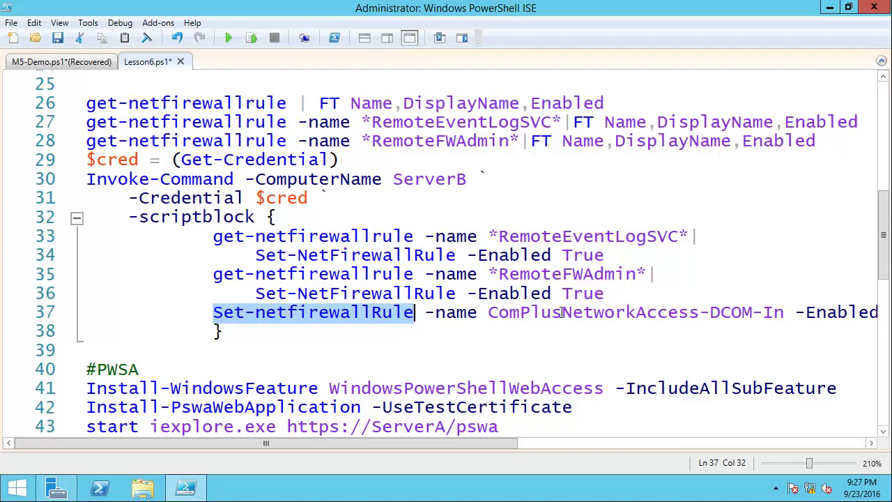
left_click_drag(85, 161, 242, 336)
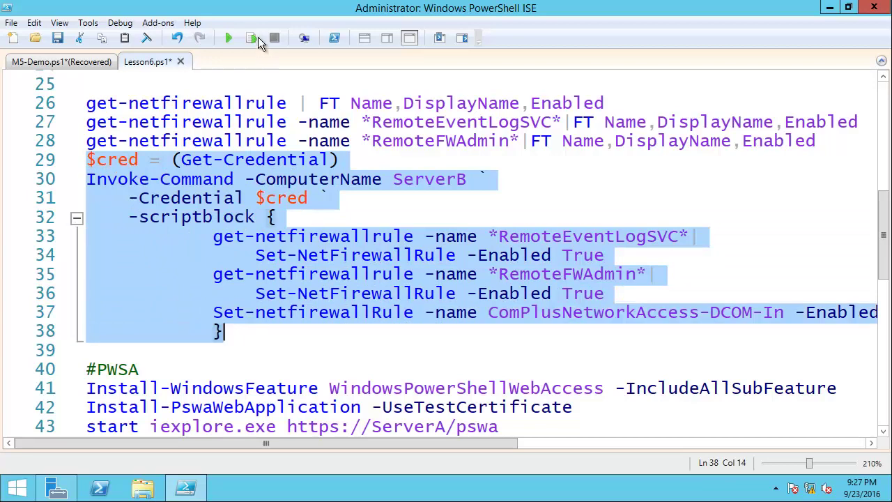
- Run the selected lines against ServerB as administrator, entering the account password, then return to the script
left_click(253, 37)
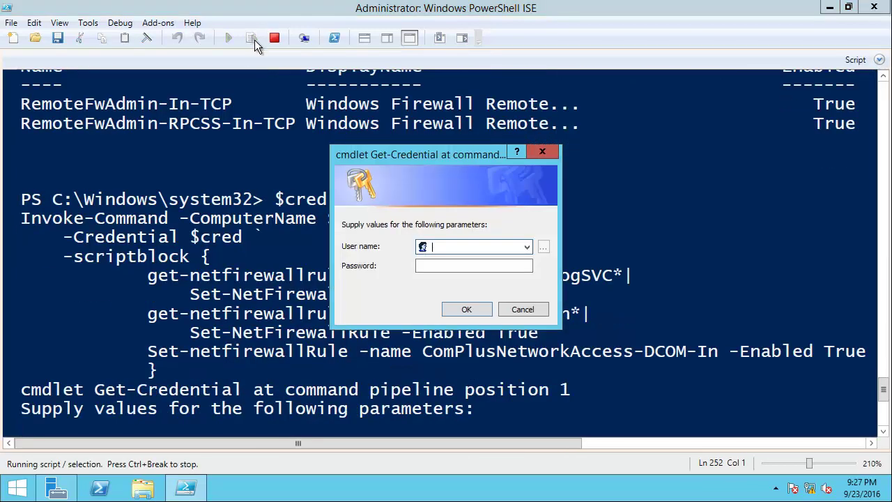
type("administrator")
key("Tab")
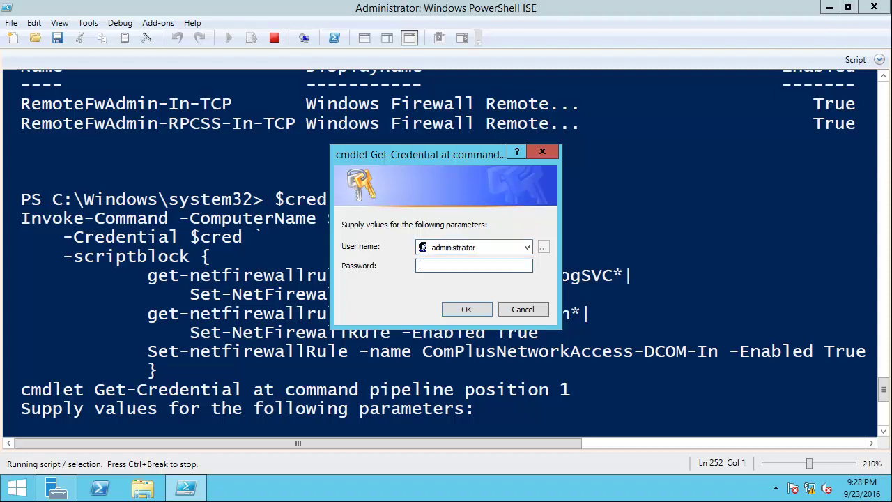
type("••••••••")
key("Return")
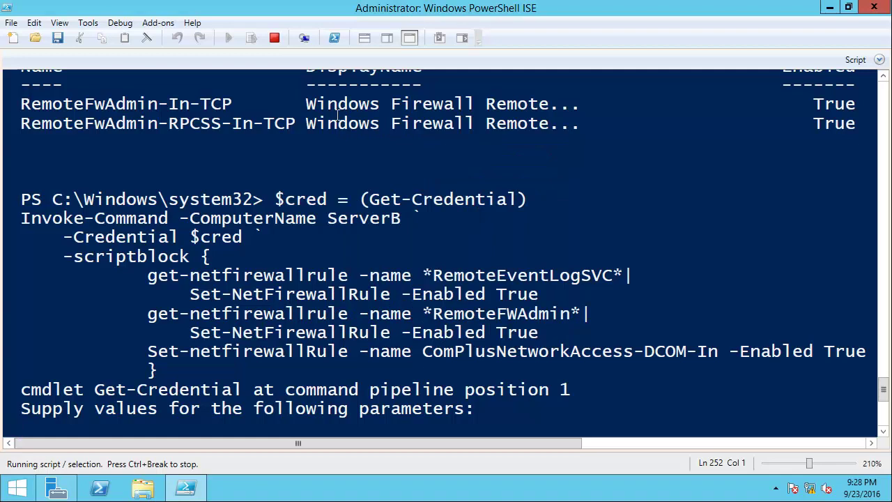
key("ctrl+i")
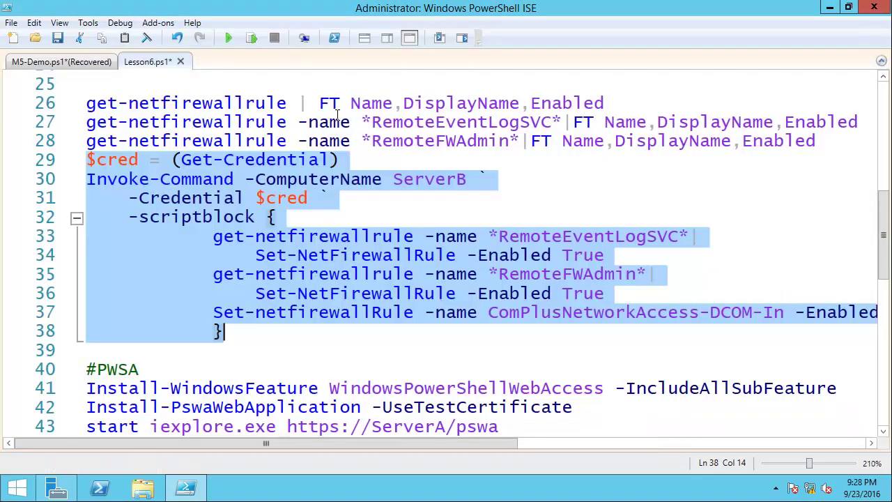
- Open serverB's firewall console from the desktop shortcut, maximized, and list its Inbound Rules
left_click(829, 14)
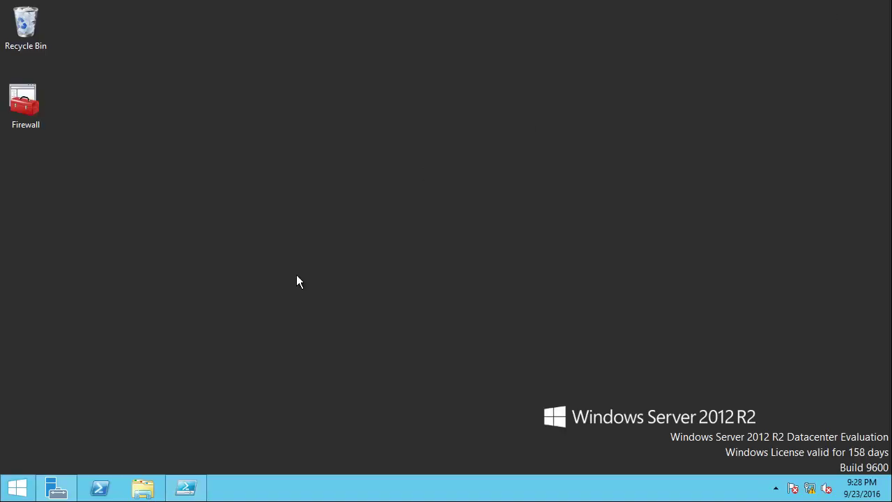
double_click(30, 112)
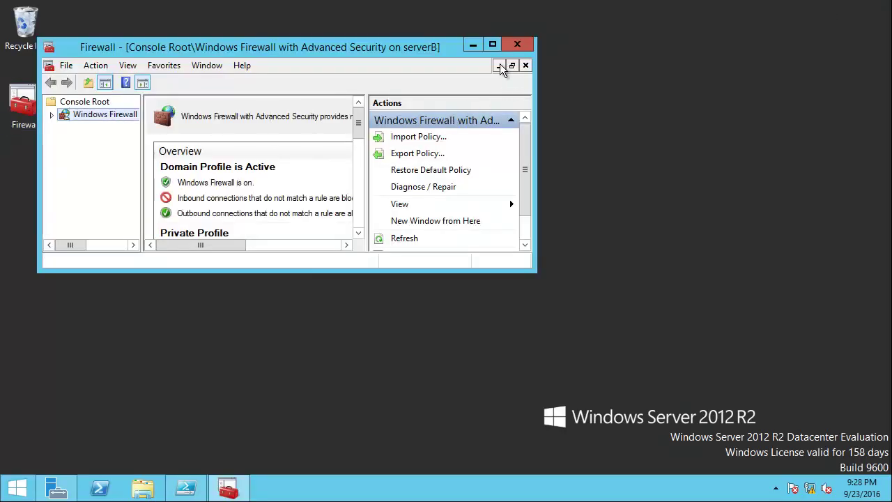
left_click(492, 45)
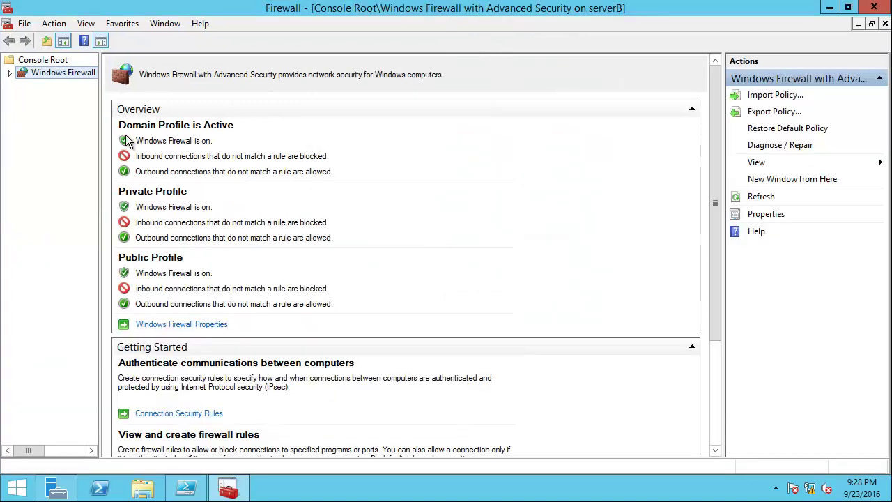
left_click(10, 73)
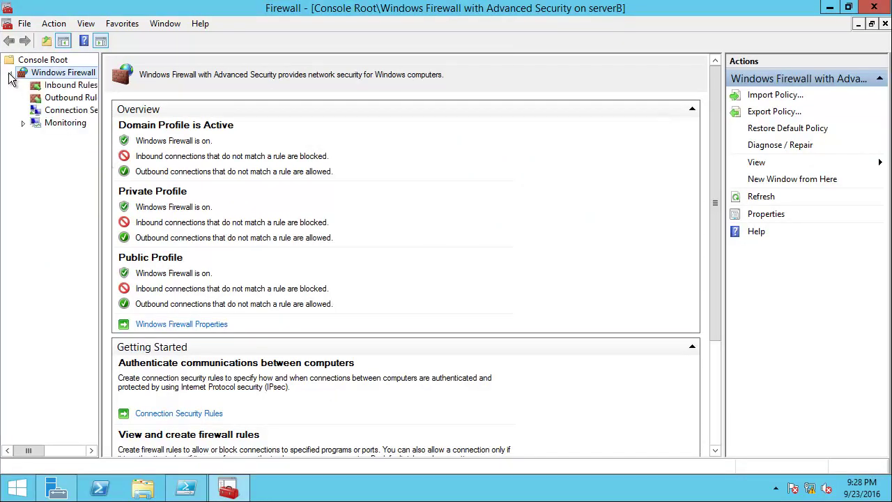
left_click(63, 85)
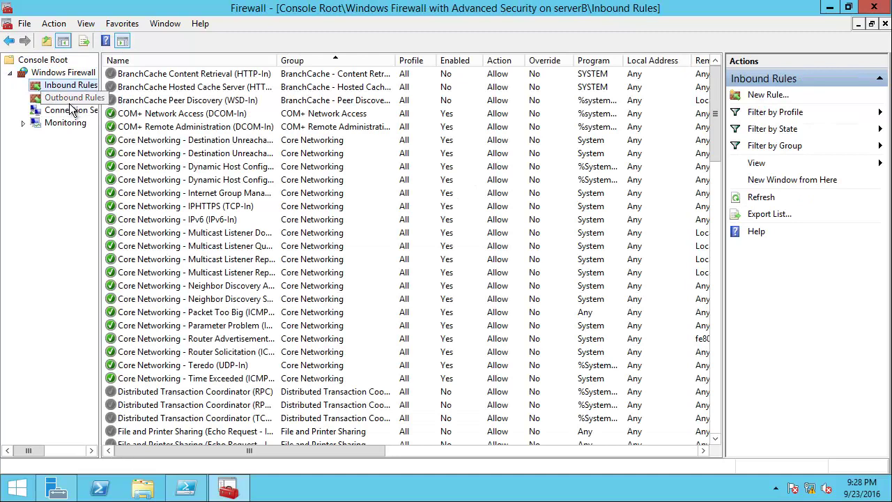
left_click(78, 73)
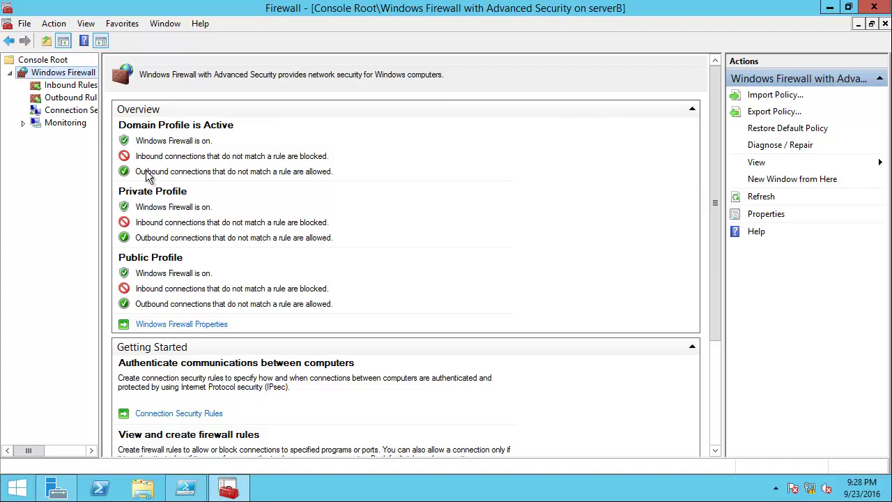
left_click(67, 86)
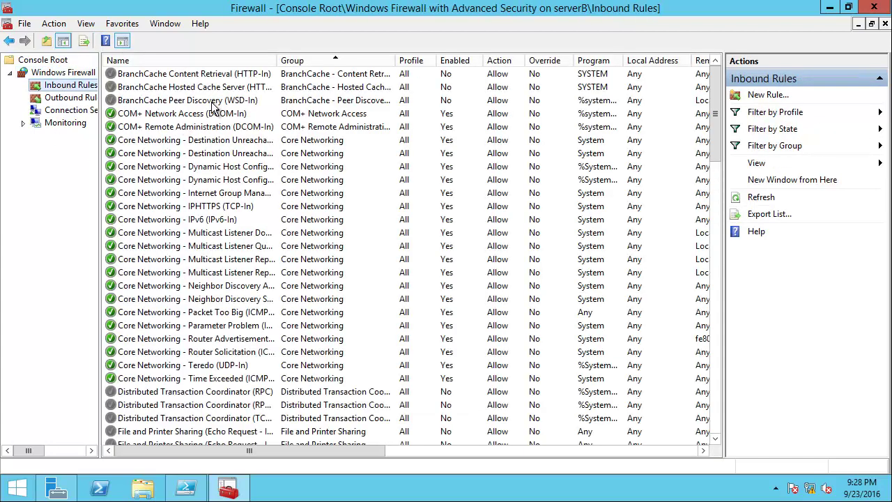